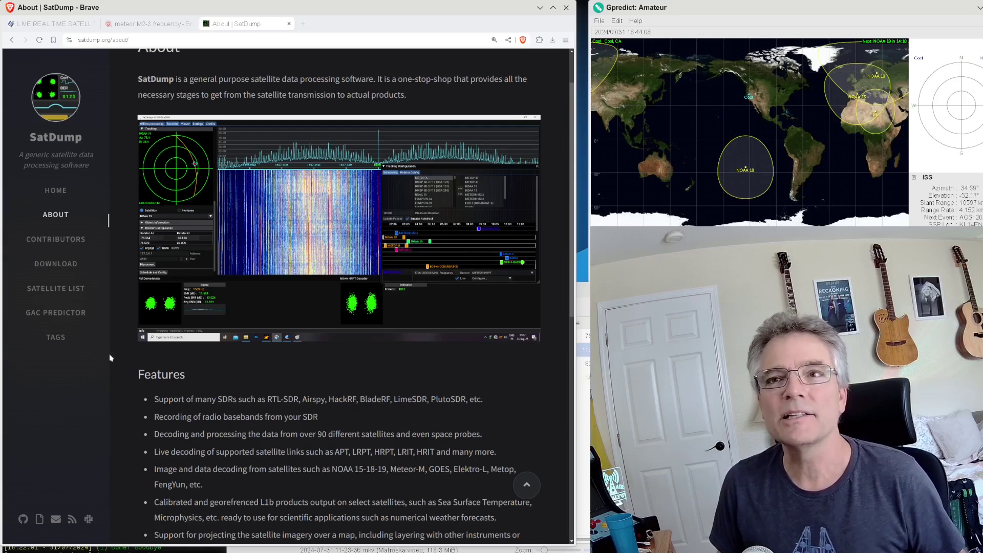
- Open the SatDump Contributors page from the website sidebar
click(65, 238)
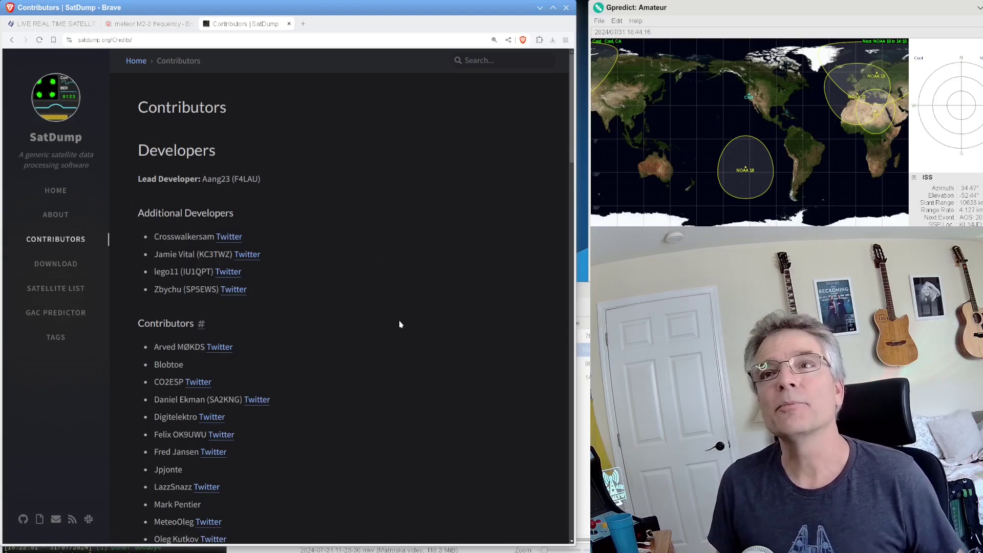
- Highlight the additional developers' names on the Contributors page, then clear the selection
drag(327, 226, 373, 347)
click(376, 353)
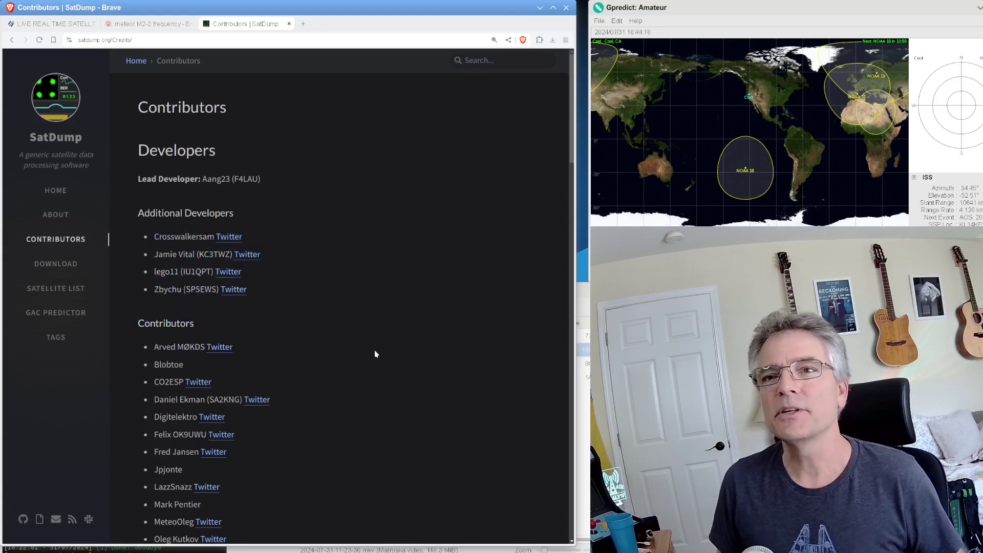
scroll(376, 354, down, 6)
scroll(376, 356, up, 6)
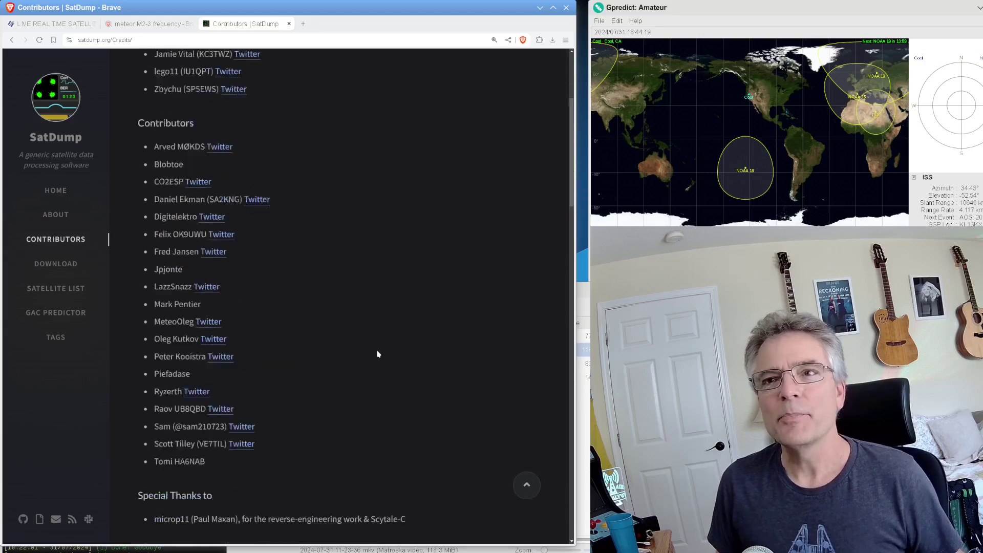
- Open and browse the SatDump download page
click(64, 266)
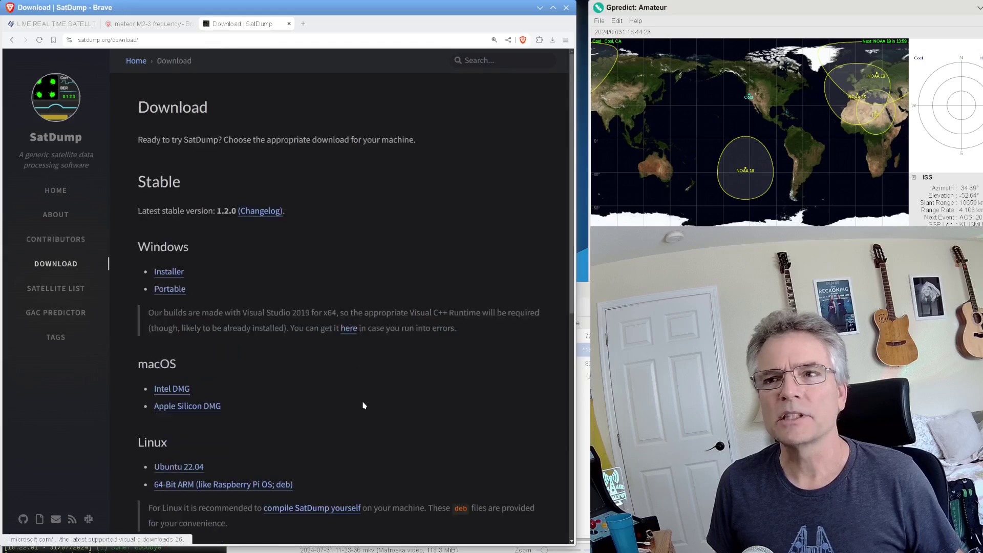
scroll(428, 302, down, 8)
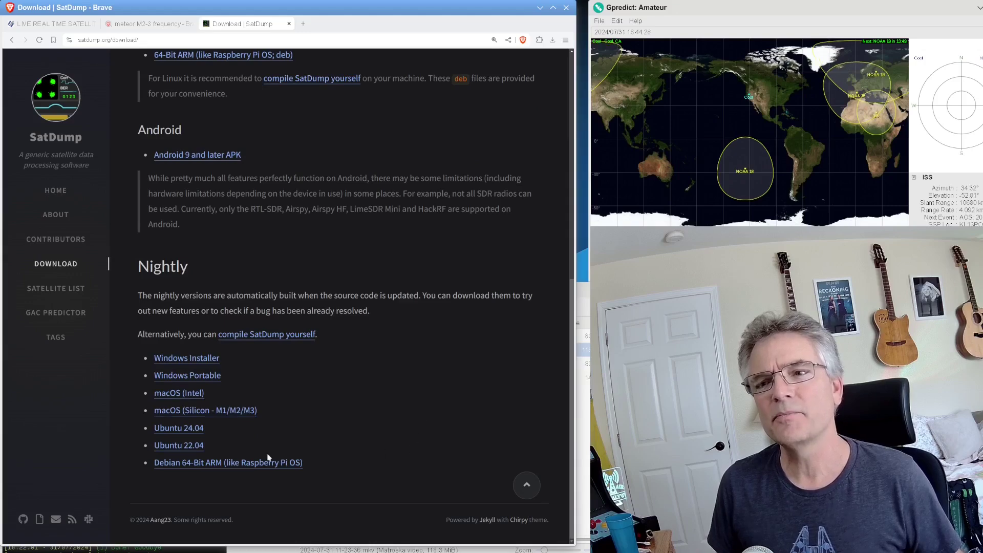
scroll(401, 377, up, 10)
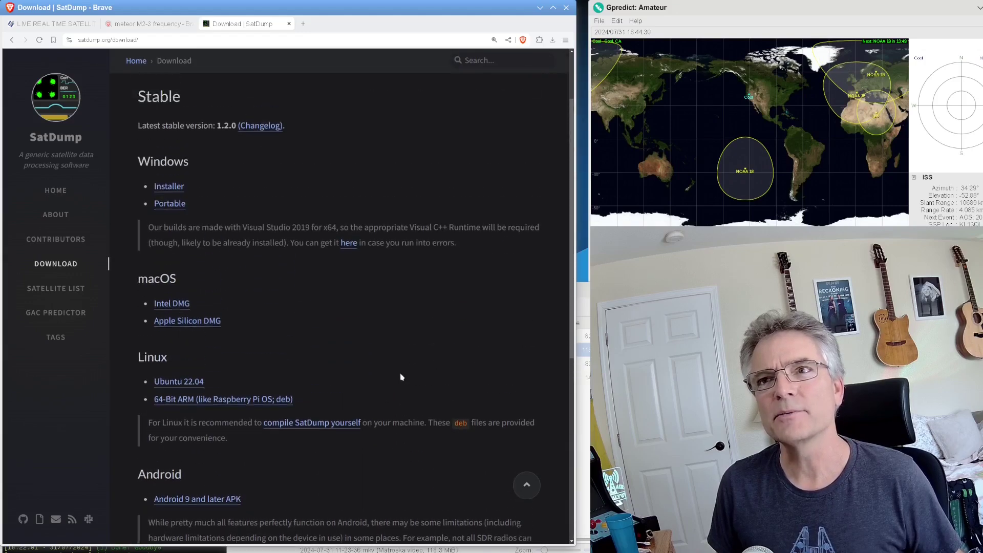
scroll(401, 377, down, 6)
scroll(401, 377, up, 6)
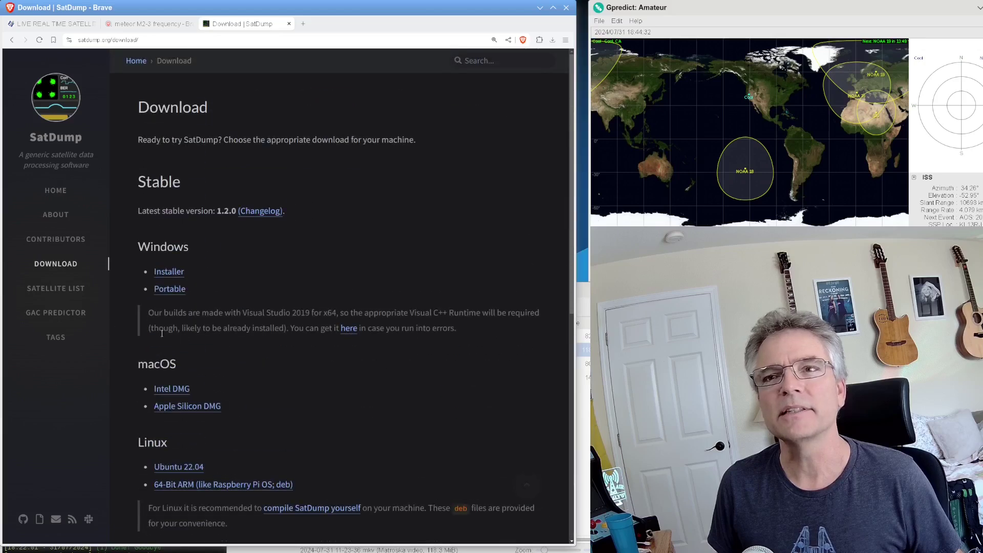
- Visit the Satellite List and GAC Predictor pages, then return to the home page
click(48, 291)
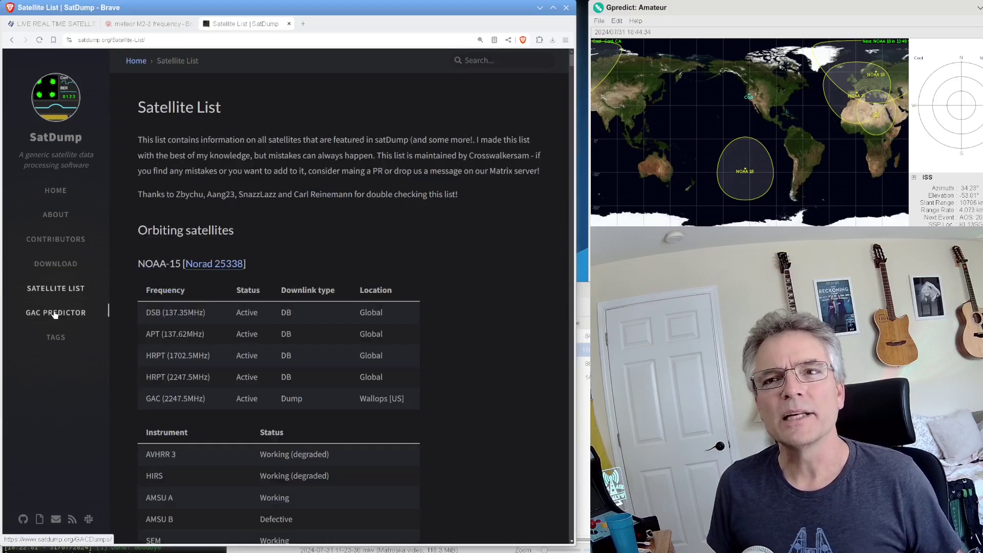
click(54, 313)
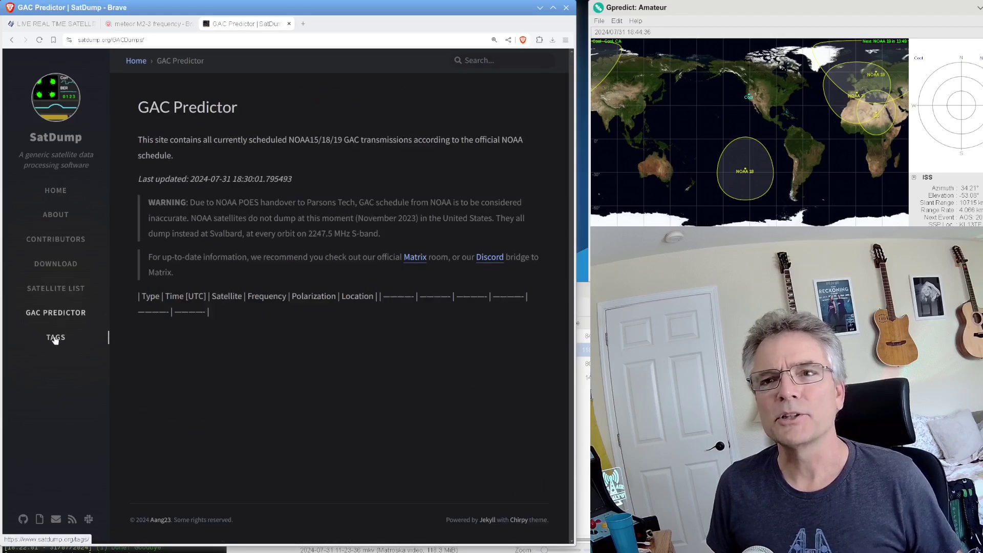
click(56, 192)
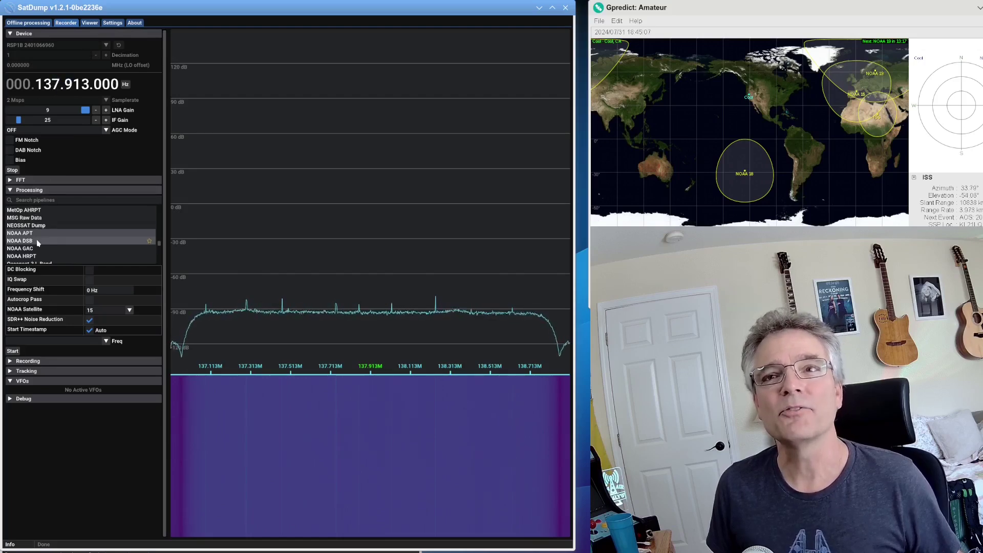
- Scroll through the Recorder's Processing pipeline list
scroll(38, 243, down, 3)
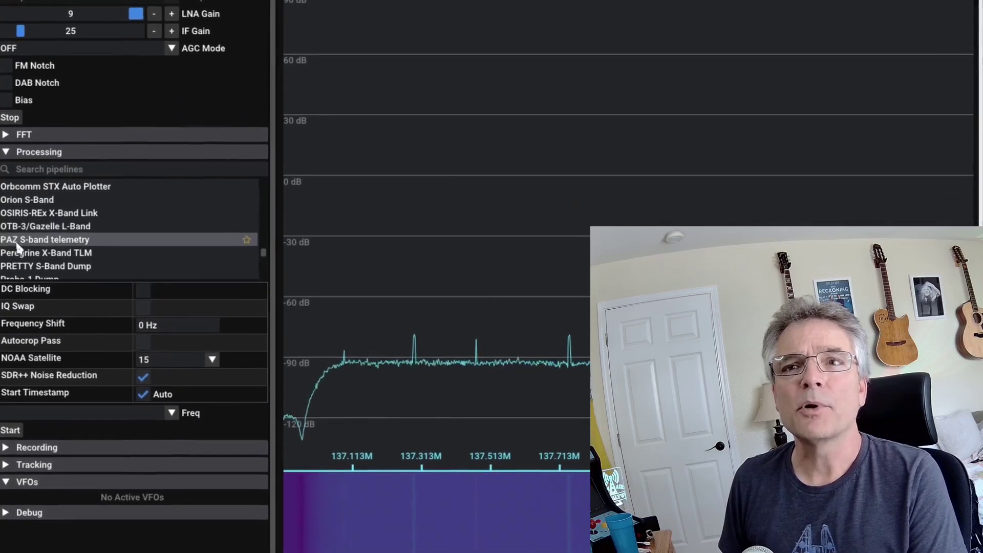
scroll(7, 238, down, 15)
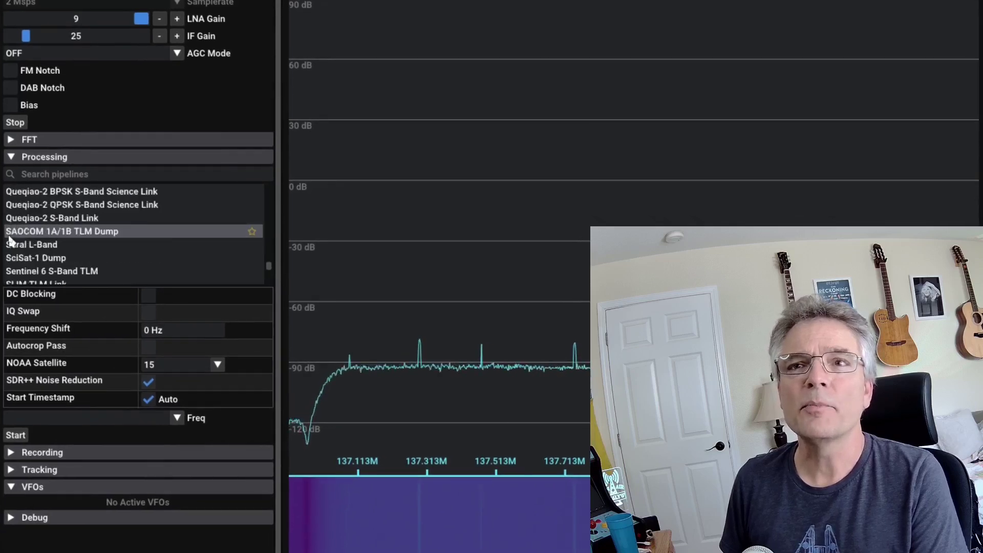
scroll(9, 241, up, 5)
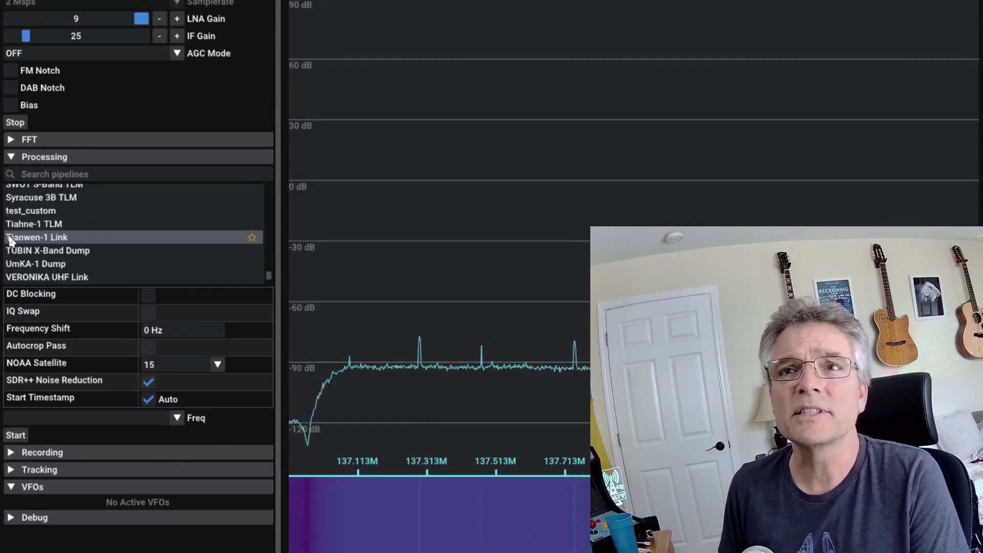
scroll(10, 241, up, 6)
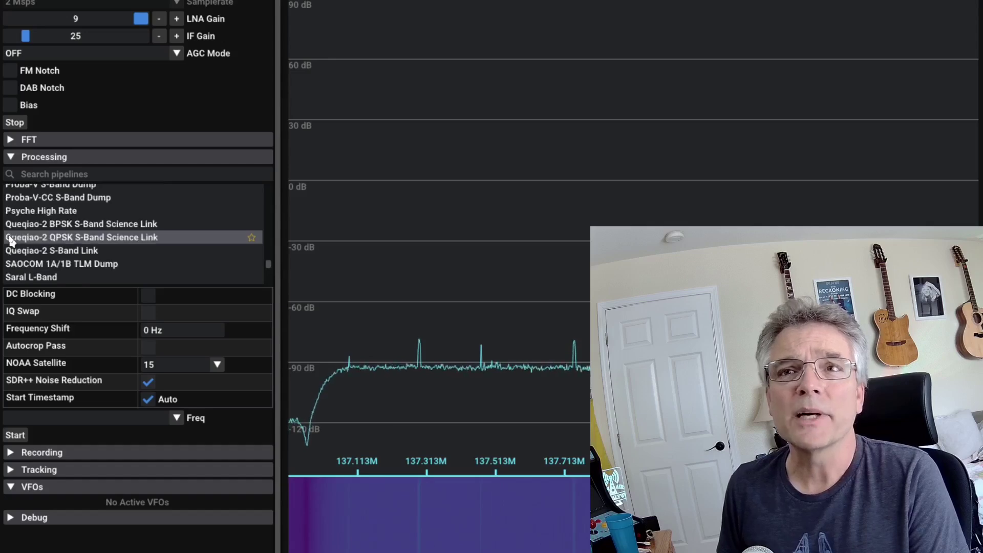
scroll(10, 240, up, 8)
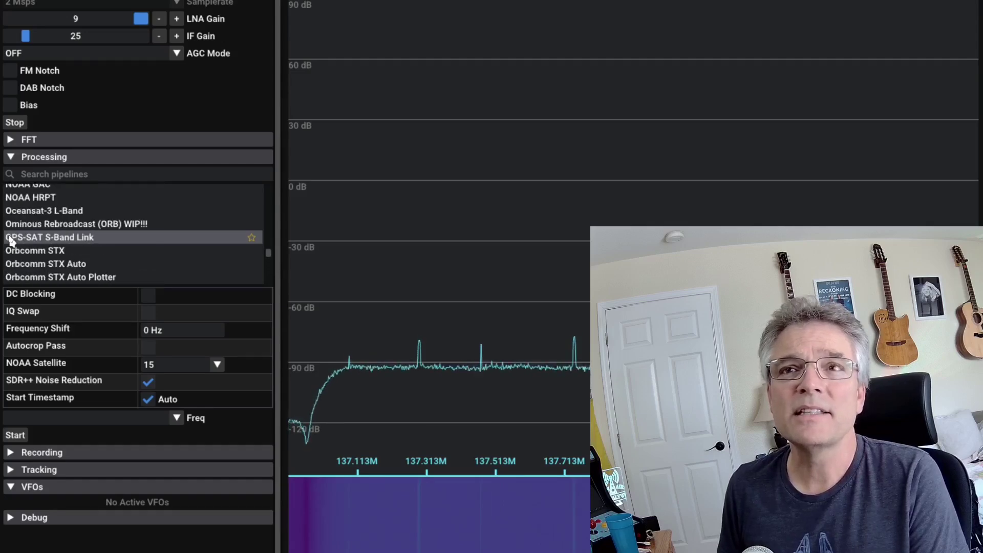
scroll(11, 241, up, 2)
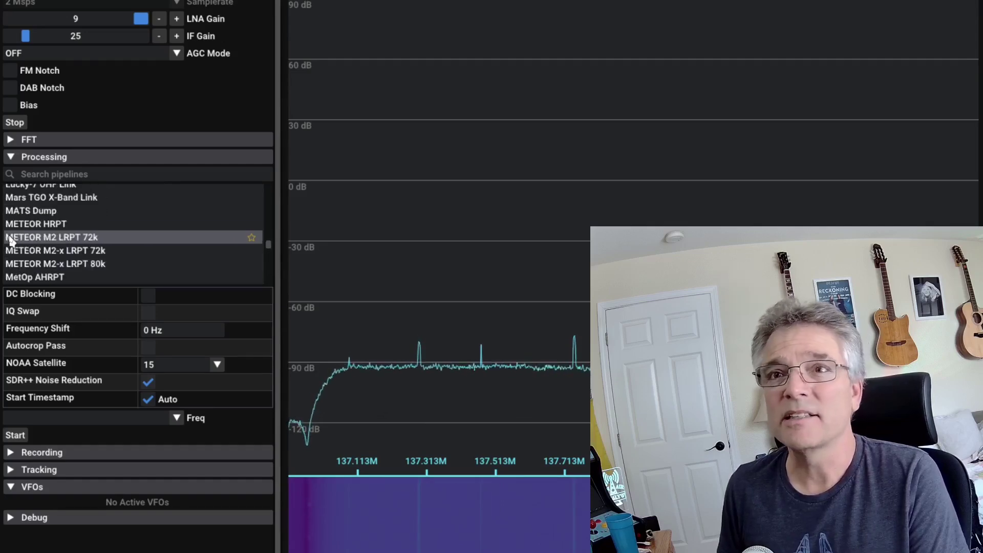
scroll(9, 241, up, 7)
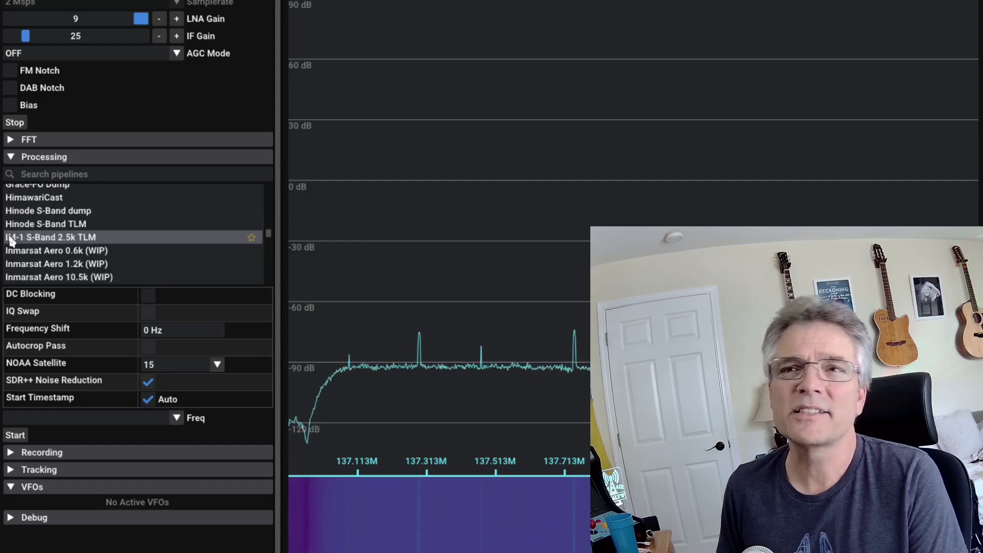
scroll(10, 240, up, 2)
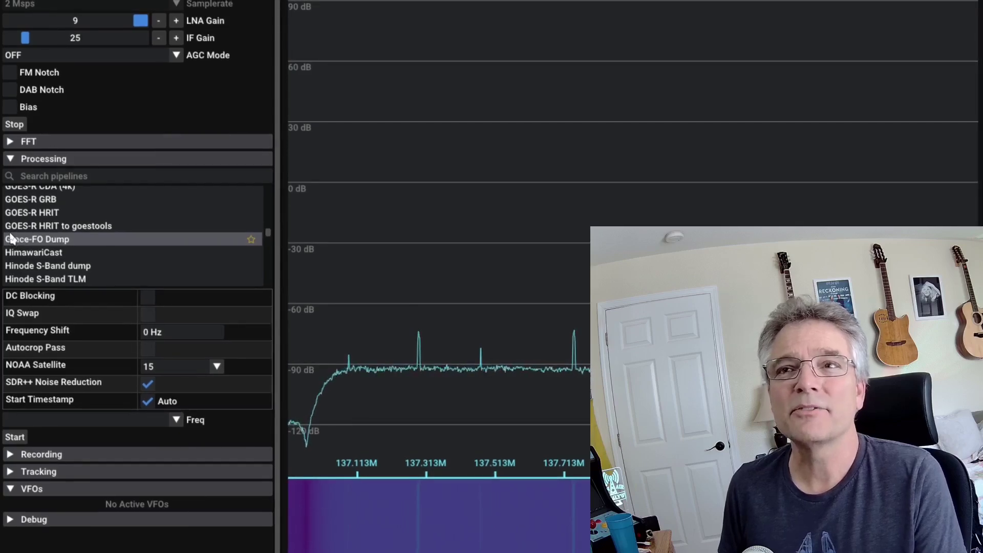
scroll(10, 239, up, 2)
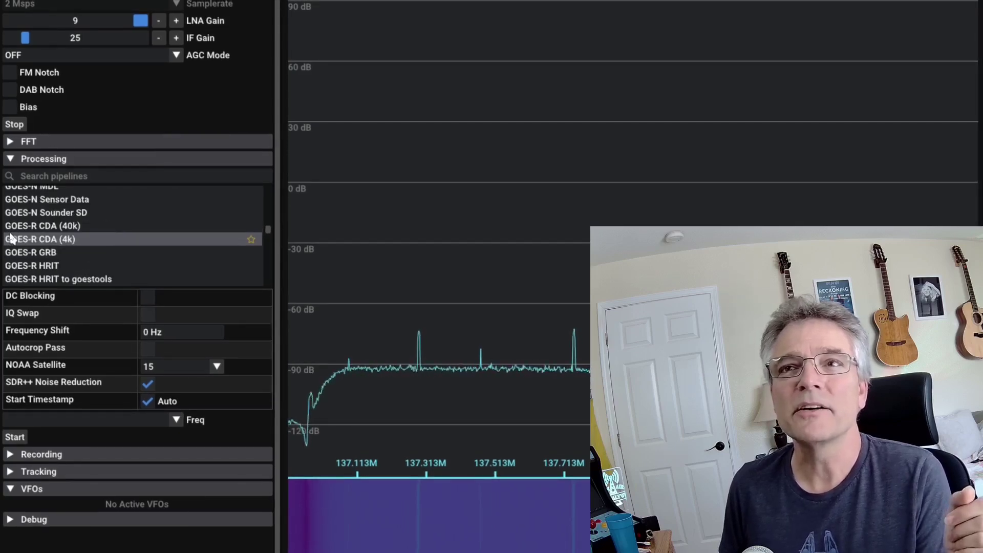
scroll(10, 239, up, 2)
scroll(10, 240, up, 13)
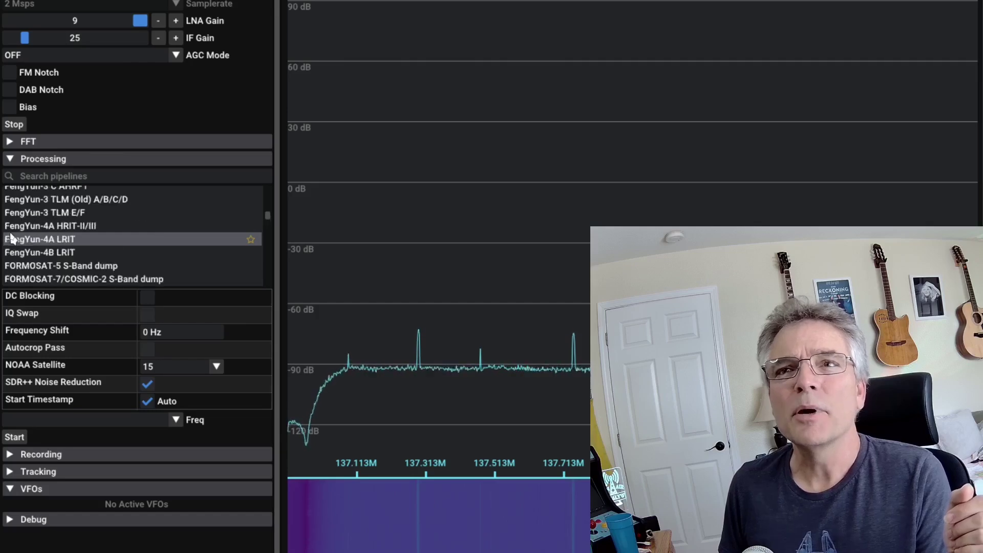
scroll(10, 239, up, 15)
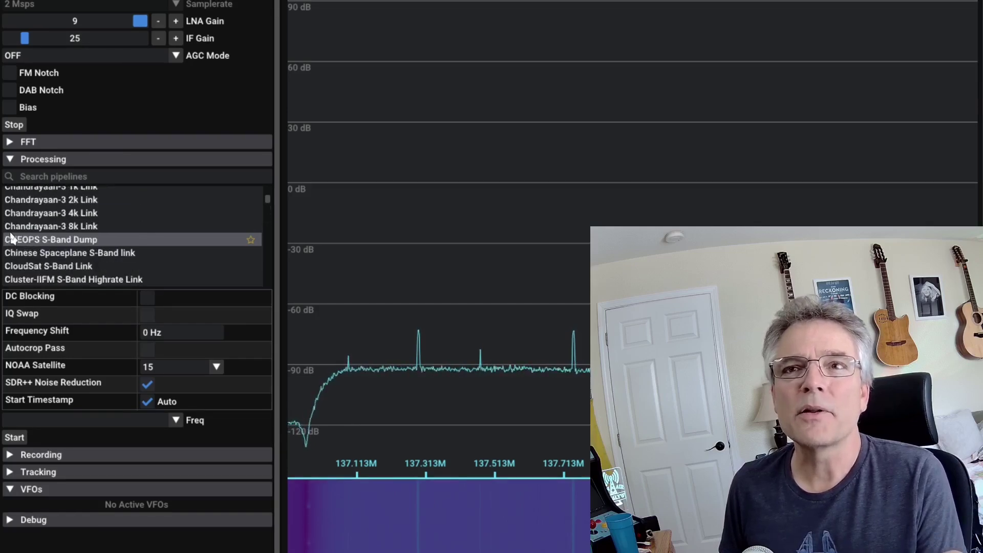
scroll(10, 238, down, 16)
scroll(10, 240, down, 6)
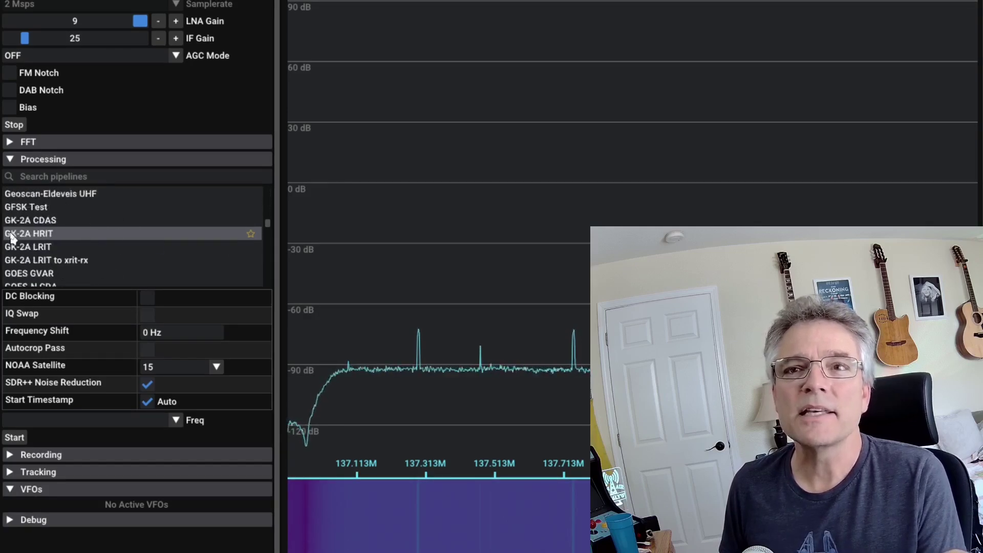
scroll(10, 239, down, 8)
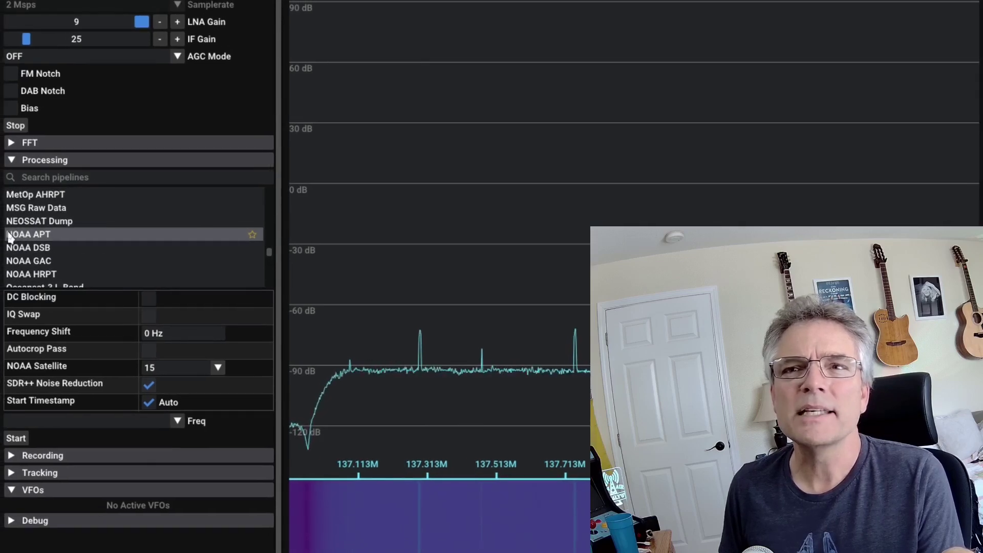
scroll(15, 236, down, 15)
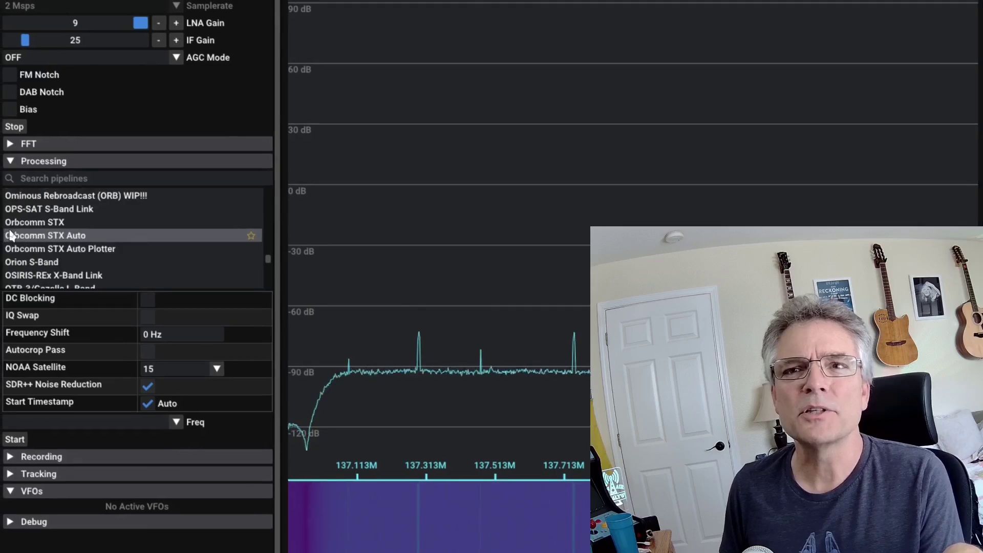
scroll(10, 236, down, 3)
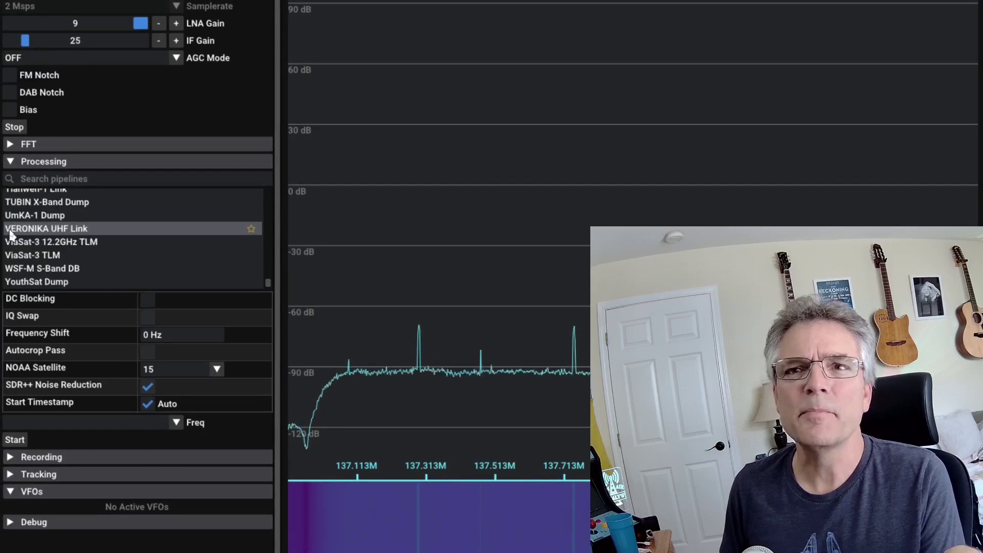
scroll(11, 233, up, 2)
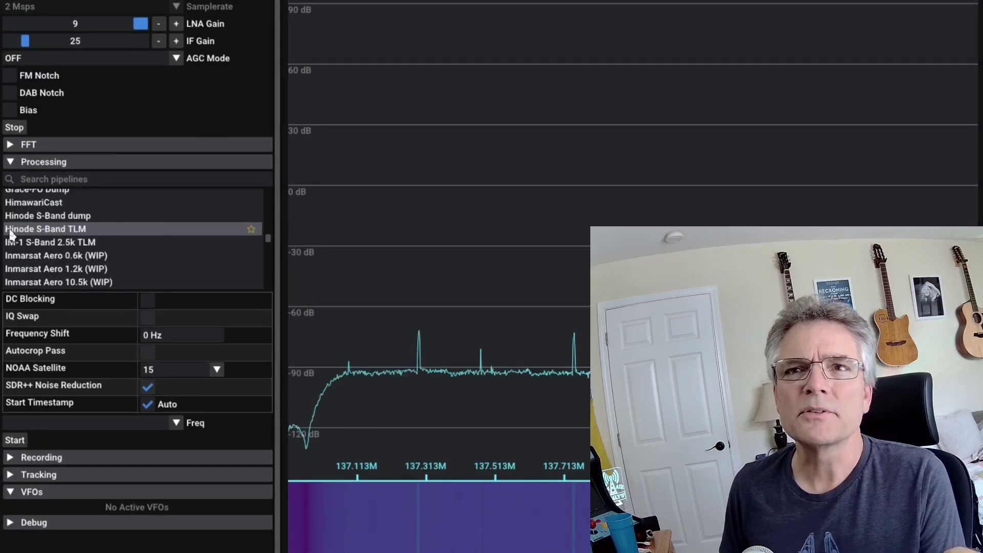
scroll(9, 234, up, 5)
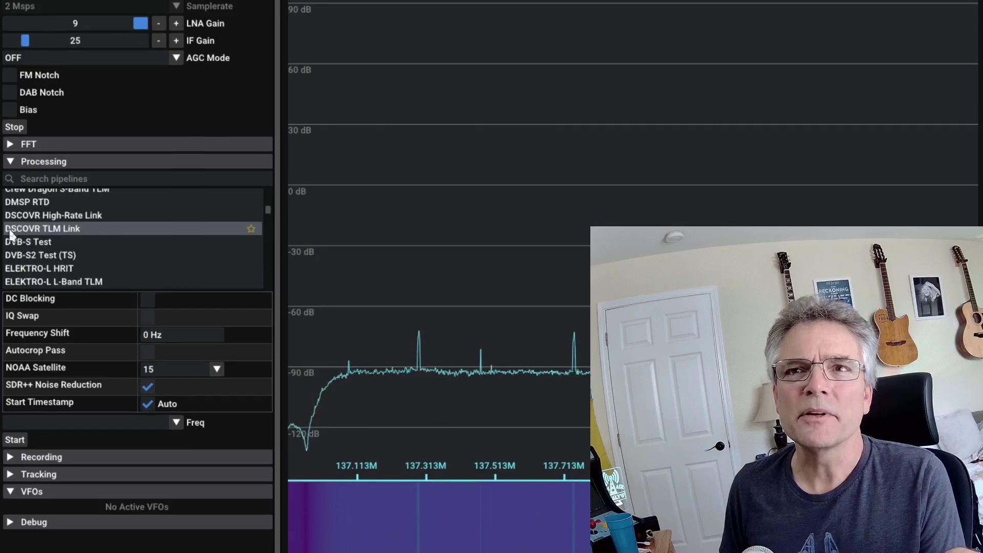
scroll(10, 234, down, 4)
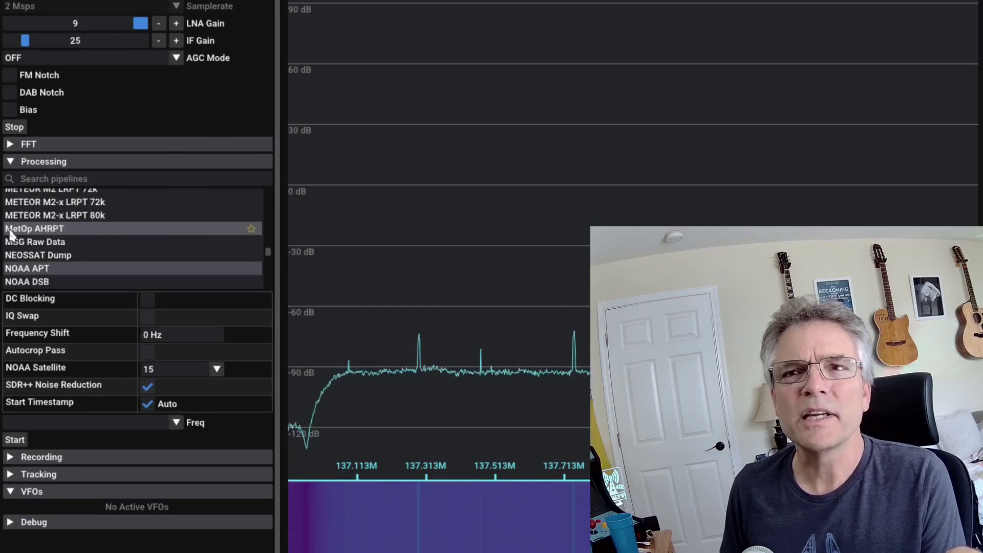
scroll(11, 233, up, 1)
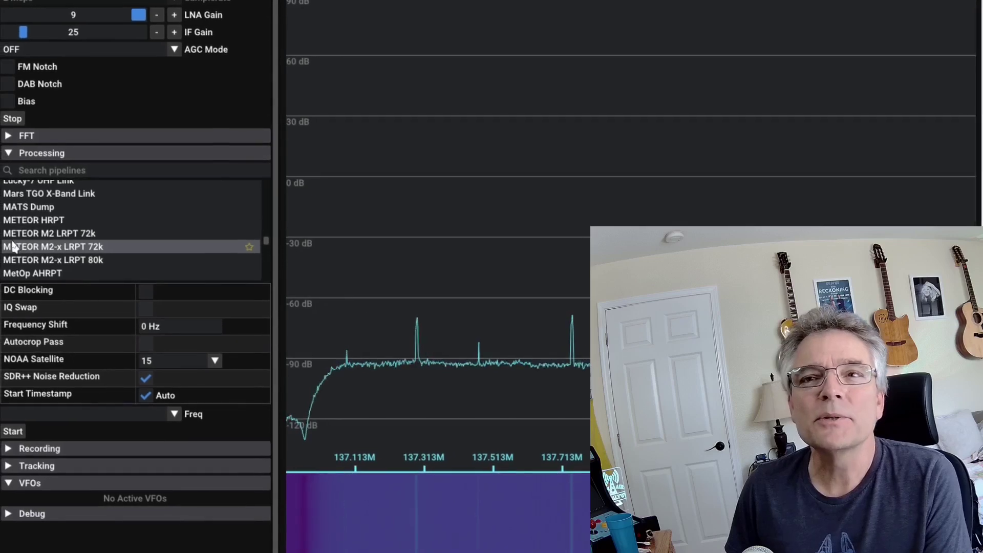
- Start decoding with the METEOR M2-x LRPT 72k pipeline on the Primary frequency
click(13, 246)
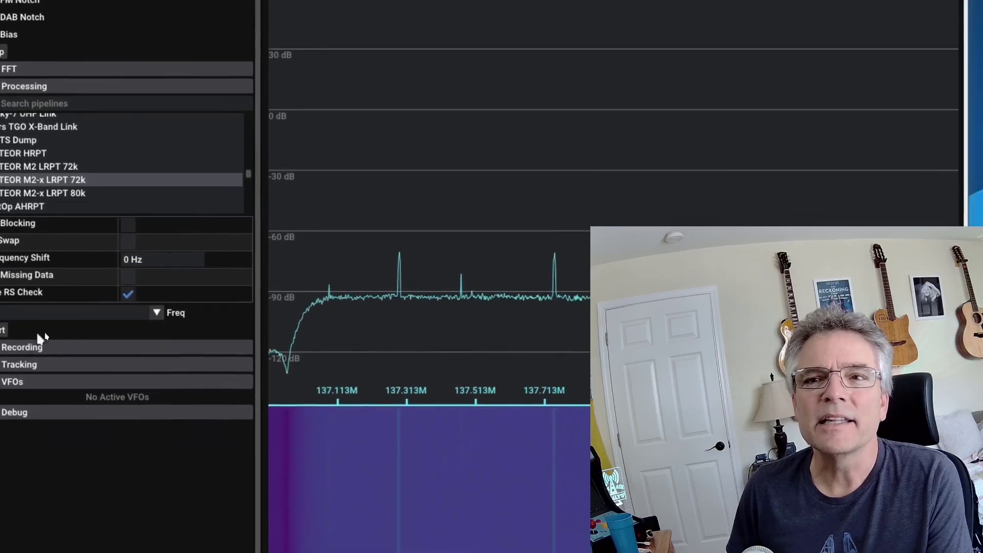
click(77, 313)
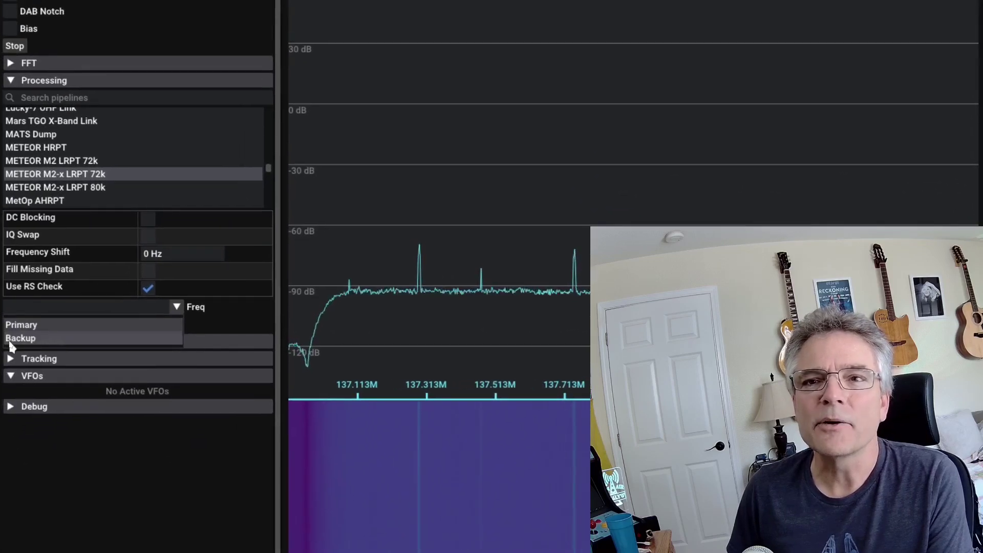
click(20, 325)
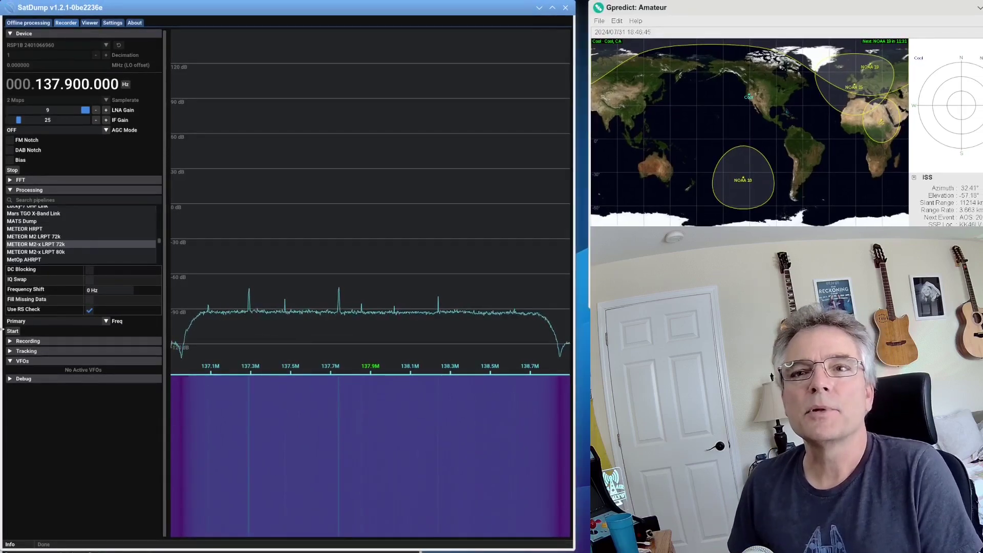
click(12, 331)
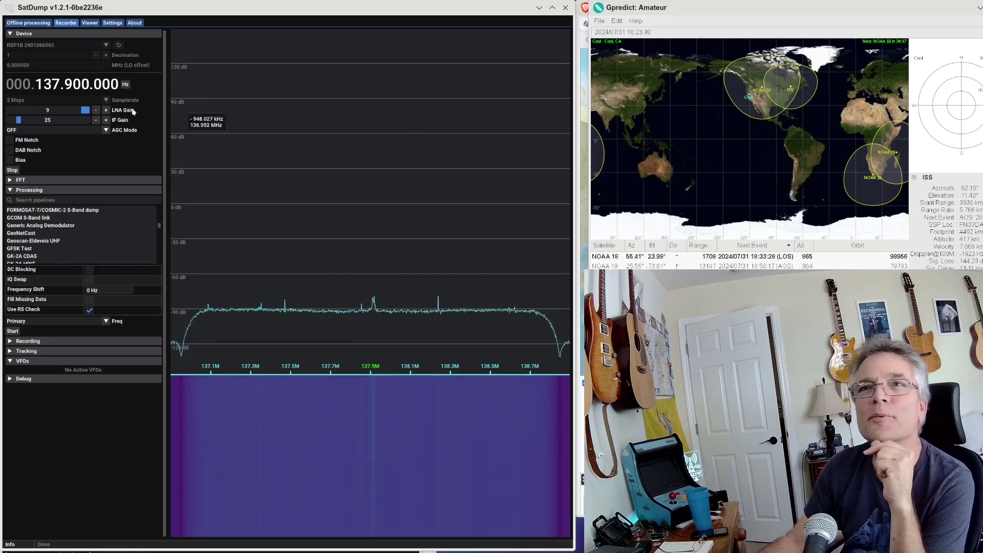
- Stop the SDR device once the METEOR pass has finished
click(13, 171)
- Select the NOAA APT pipeline from the processing list
scroll(21, 238, up, 5)
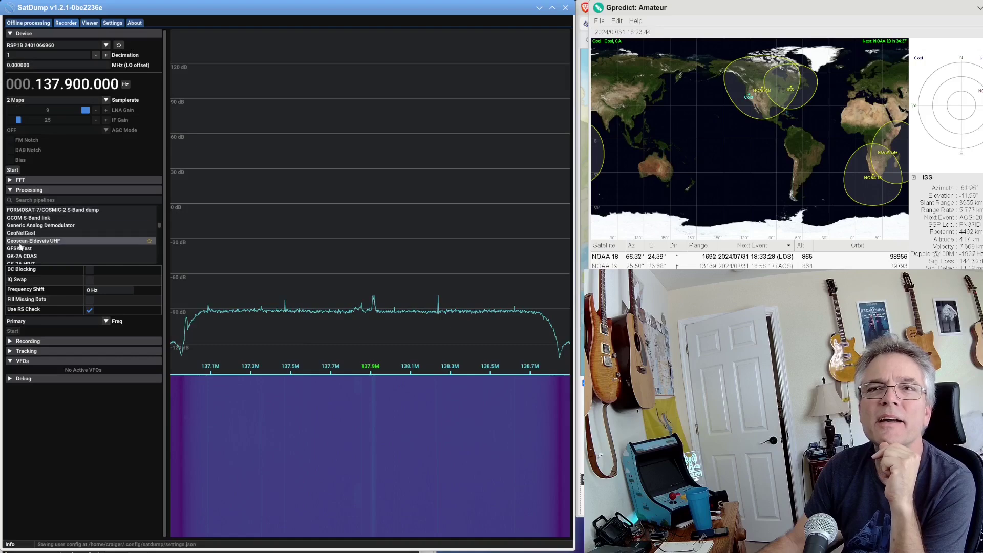
scroll(21, 246, up, 5)
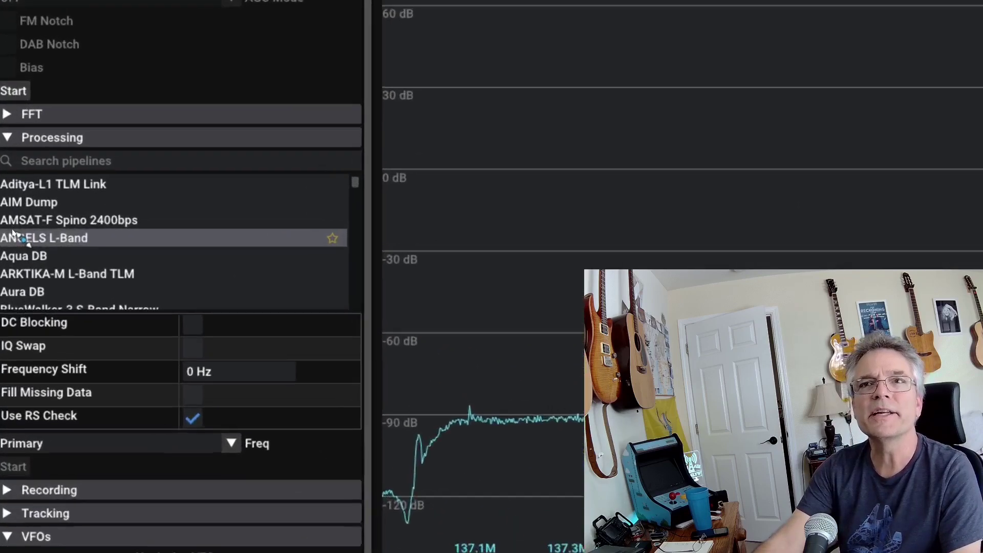
scroll(8, 240, down, 20)
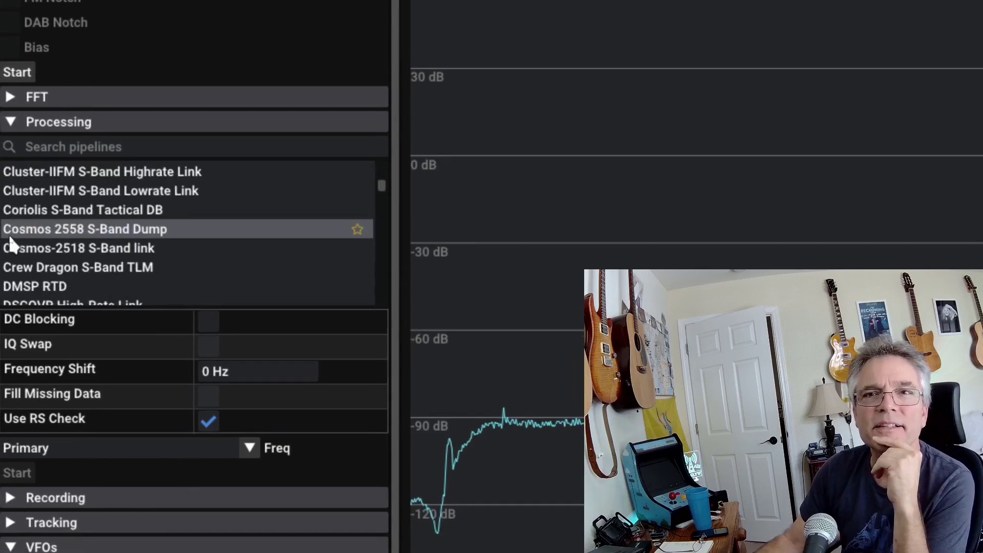
scroll(10, 241, down, 15)
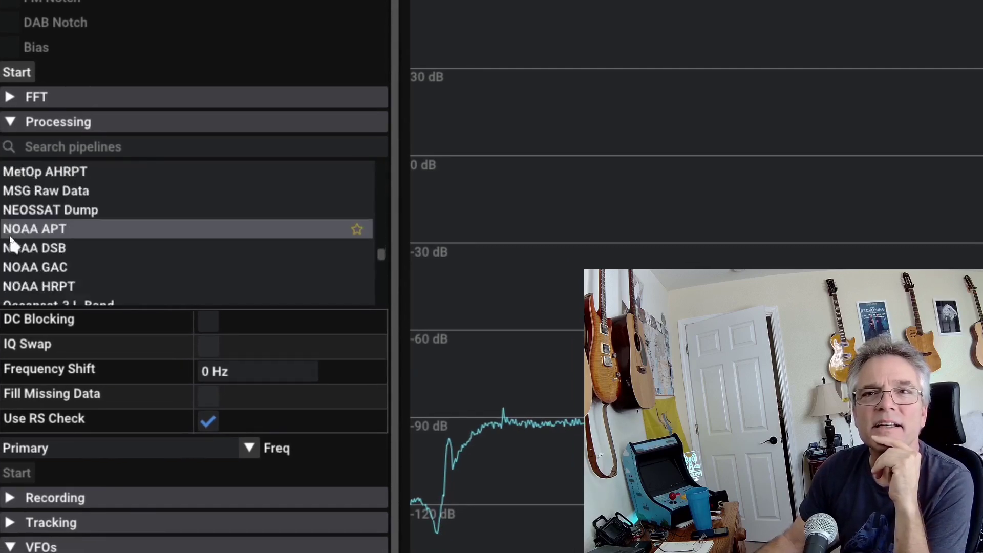
scroll(8, 253, down, 3)
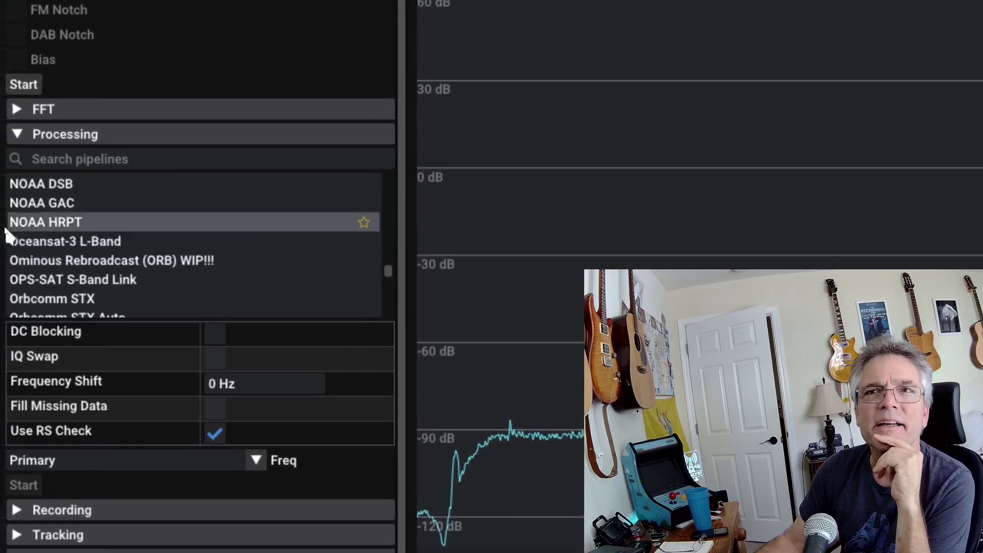
scroll(7, 233, up, 3)
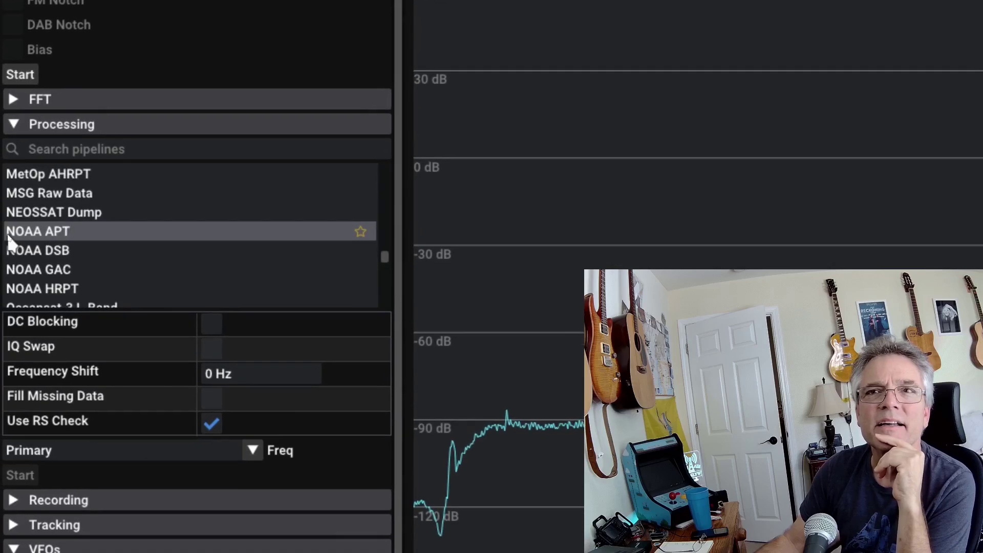
click(10, 244)
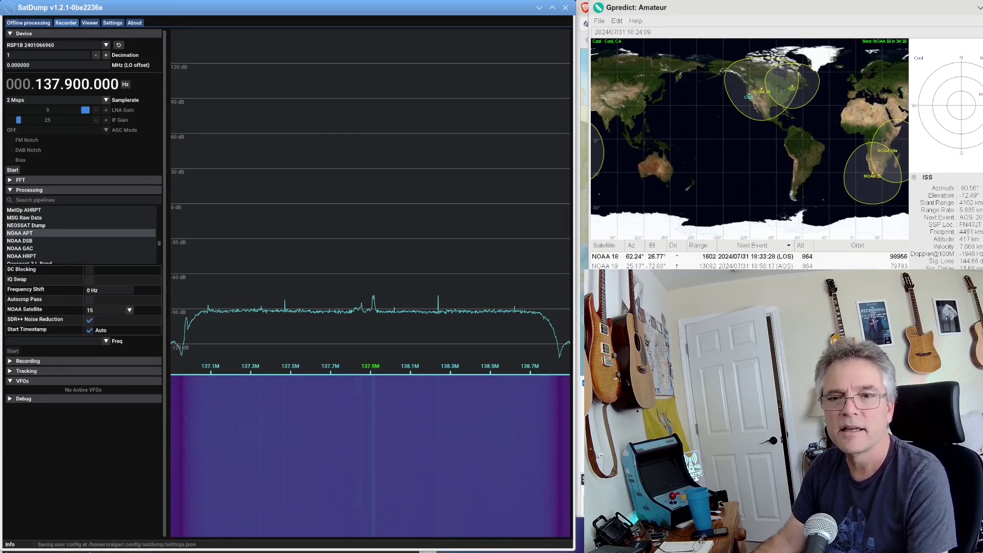
- Search 'noaa 18 frequency' in a new Brave window
key(ctrl+n)
text(noaa)
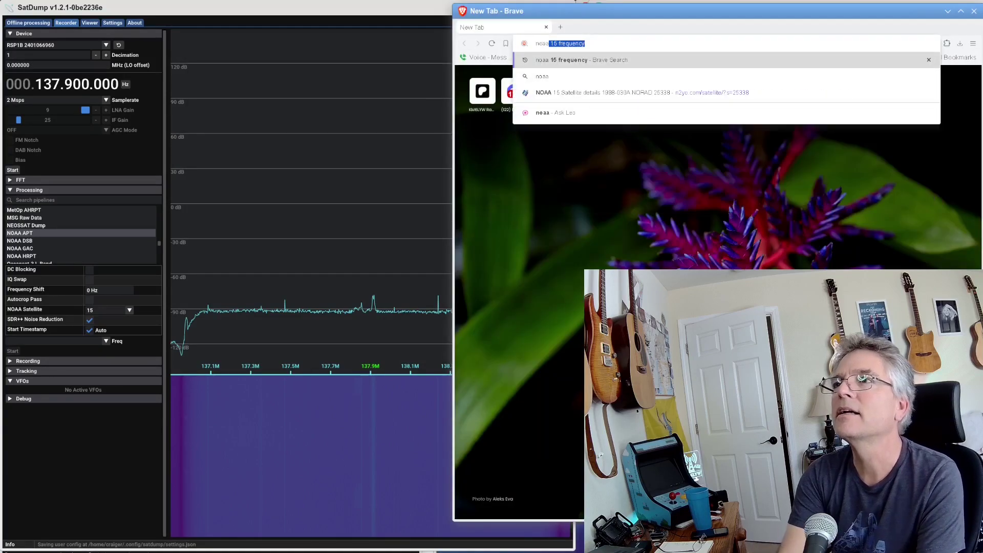
text( 18 fre)
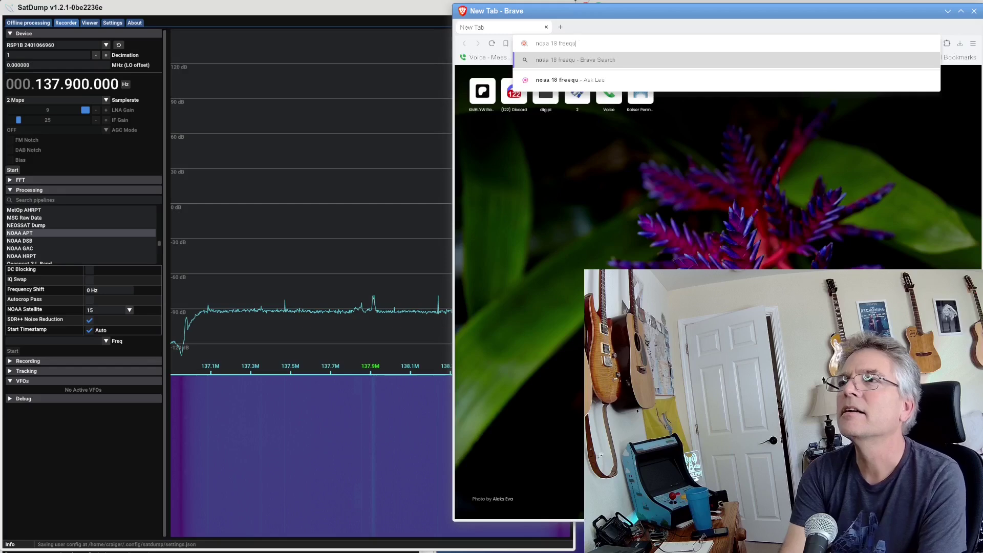
text(quency)
key(Return)
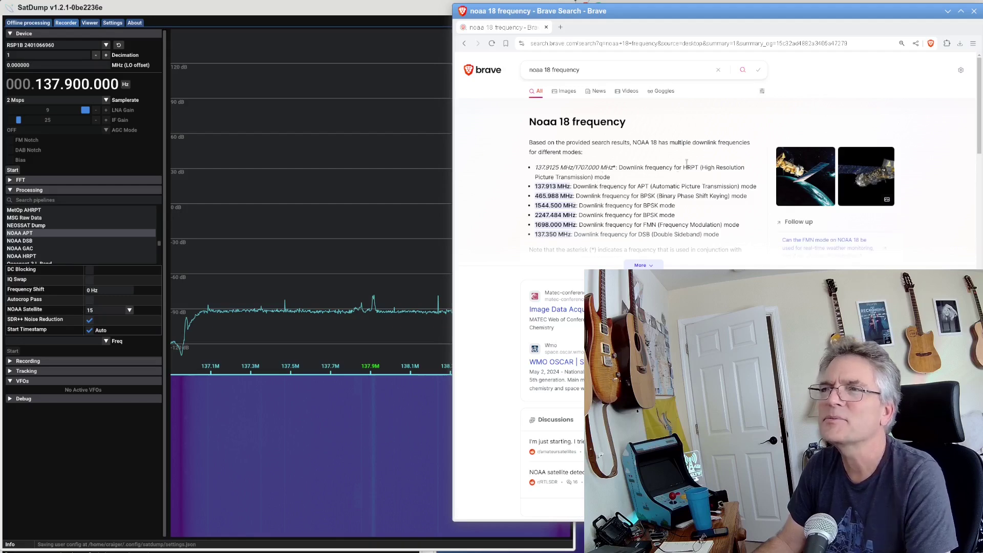
- Tune to 137.913 MHz, start the SDR device and begin NOAA APT decoding
click(974, 11)
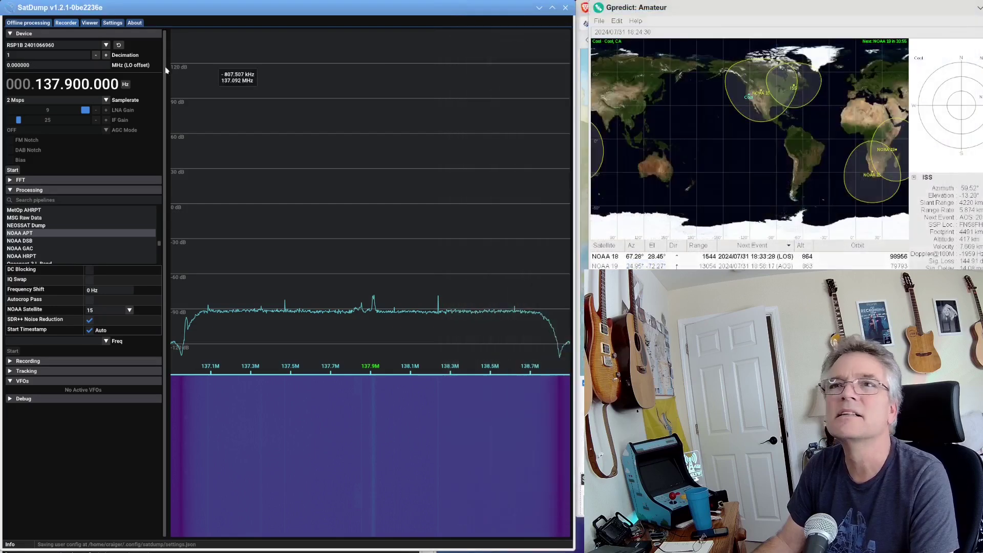
scroll(76, 87, up, 1)
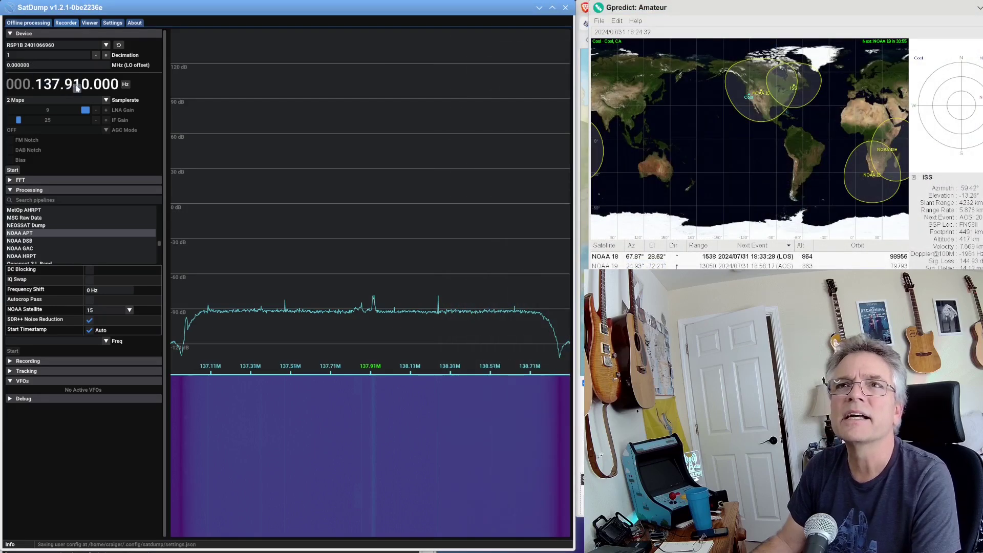
scroll(85, 88, up, 3)
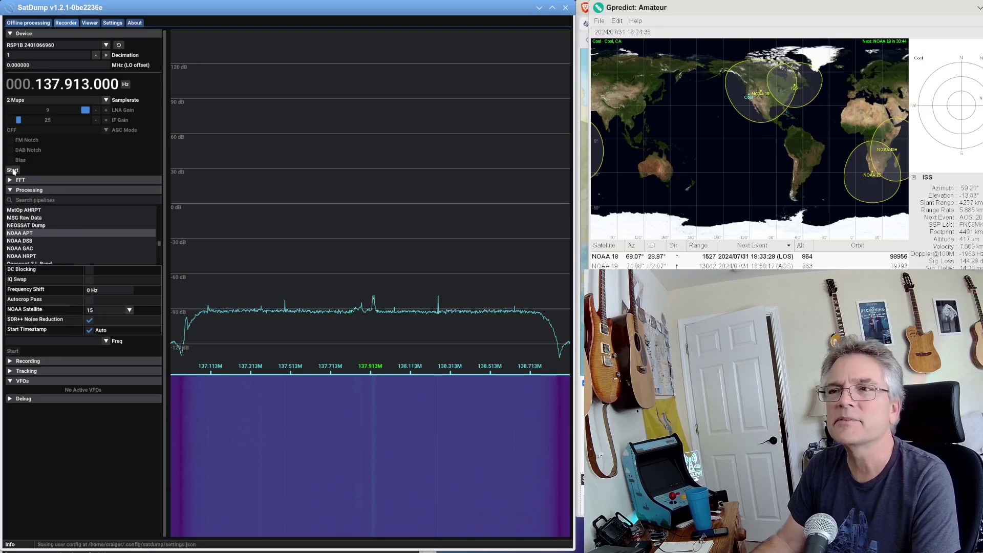
click(13, 170)
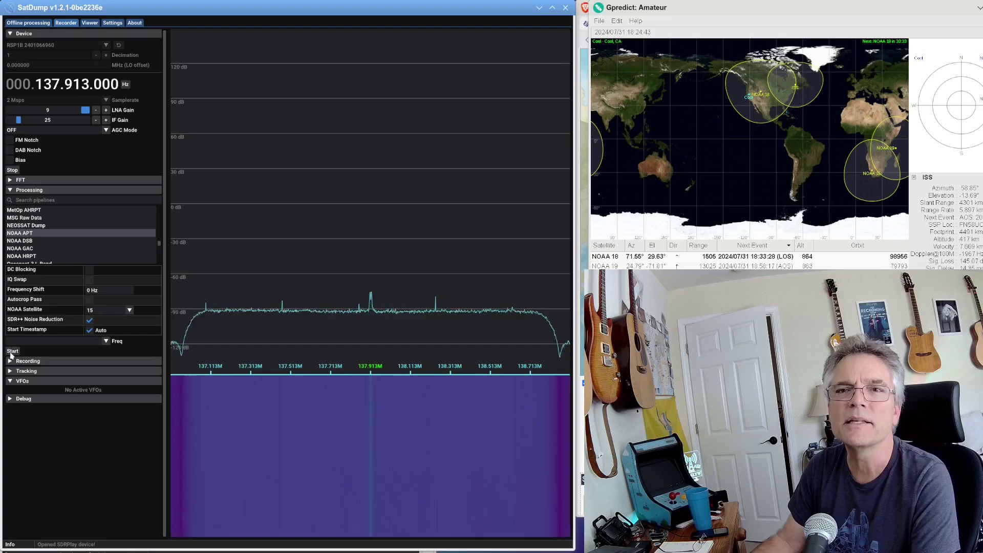
click(11, 351)
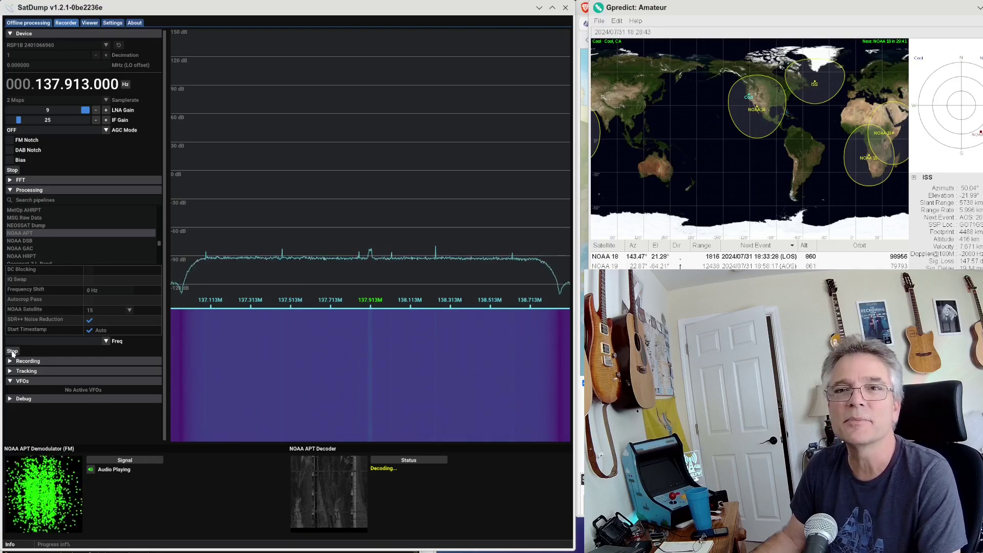
- Stop NOAA APT decoding to save the images, then minimize SatDump
click(12, 351)
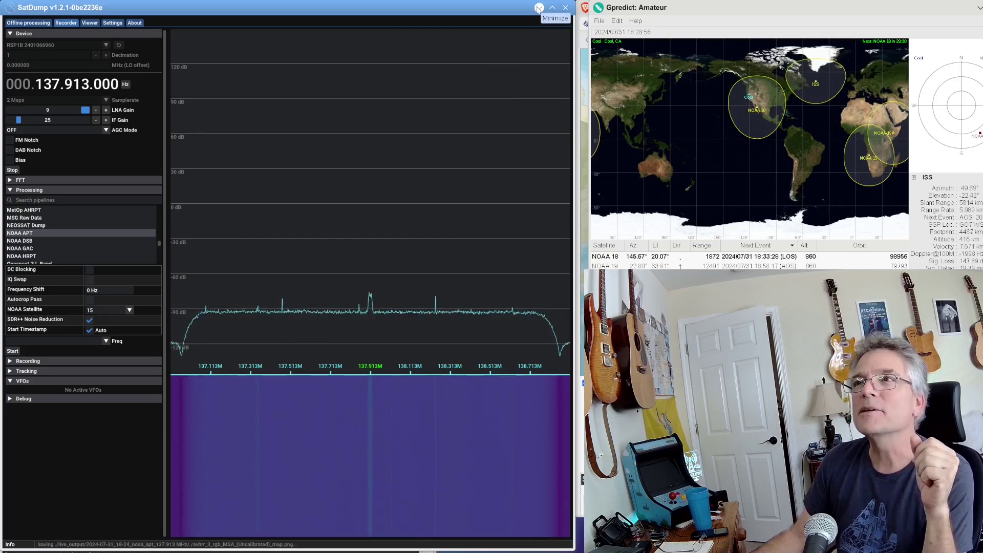
click(540, 8)
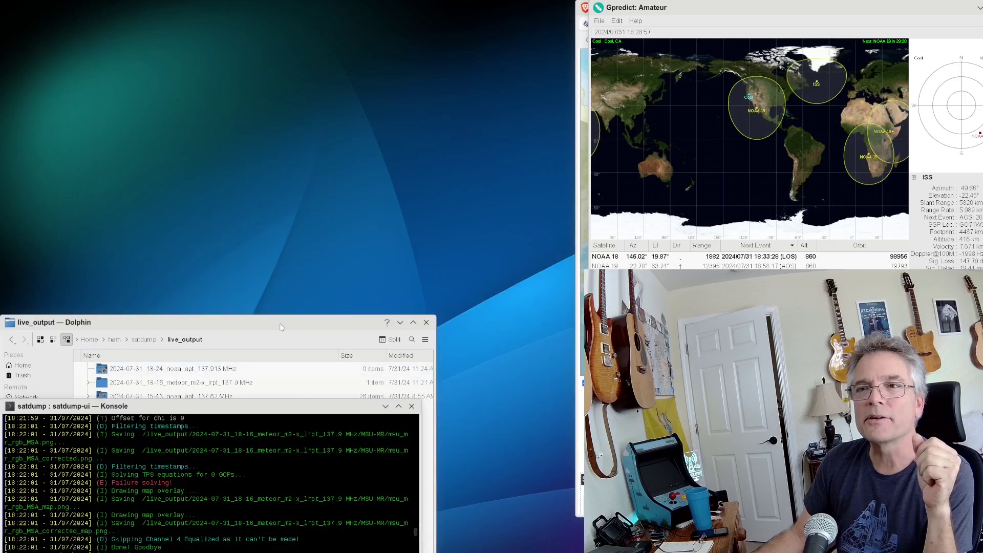
- Open the 2024-07-31_18-24_noaa_apt_137.913 MHz folder and view its MCIR Rain map image
drag(281, 327, 294, 160)
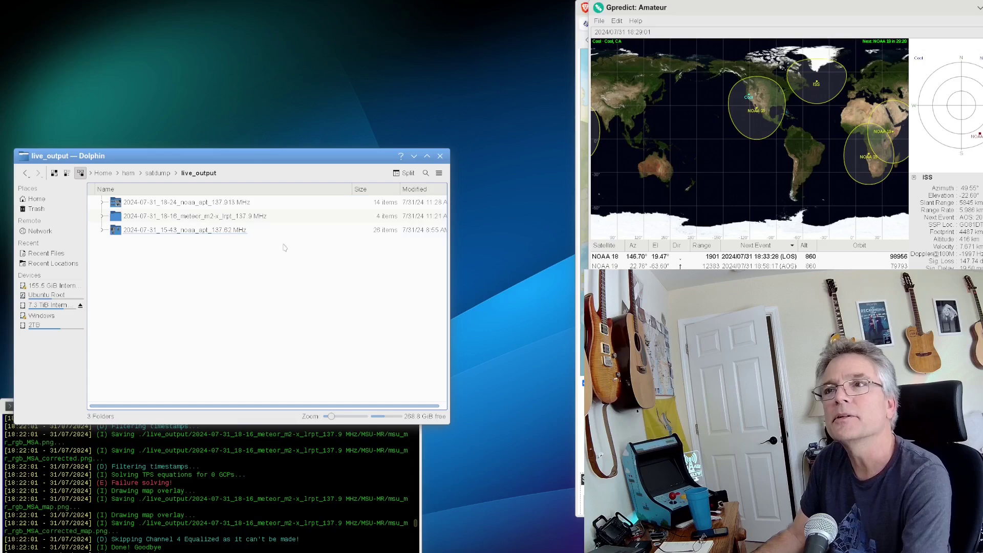
double_click(217, 203)
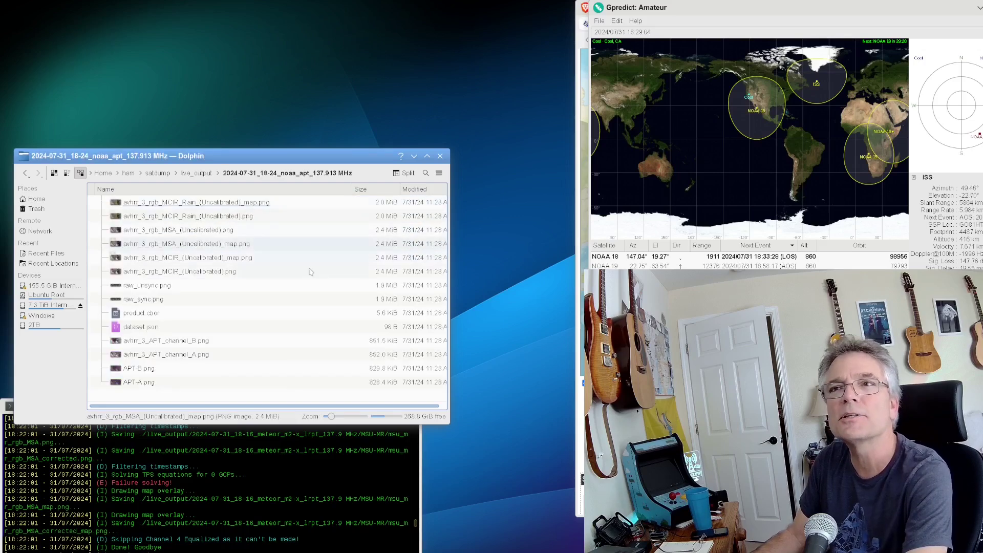
double_click(251, 204)
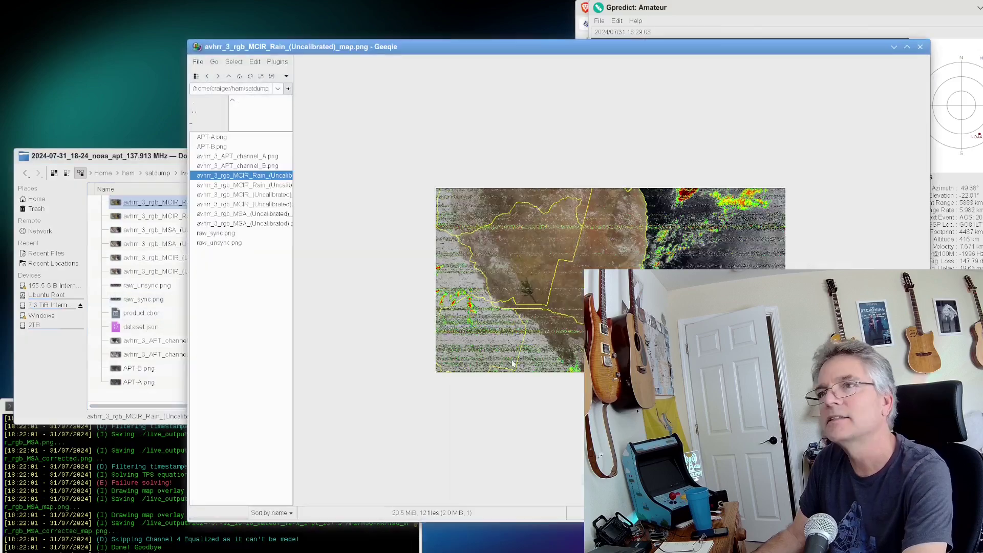
- Scroll through Geeqie's images to the 2080 x 480 raw_sync.png and reposition the window to show full file names
drag(720, 54, 338, 2)
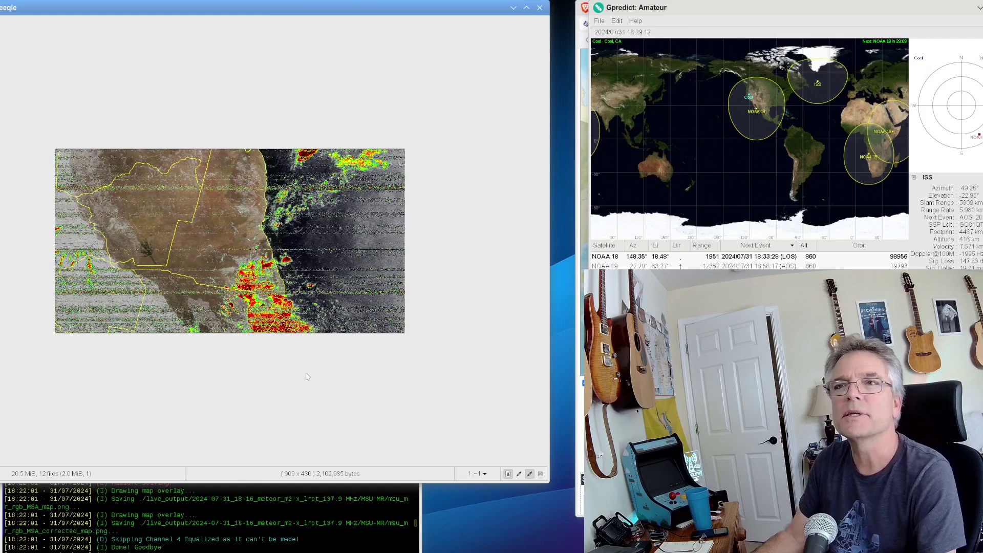
scroll(308, 402, down, 1)
scroll(307, 401, up, 2)
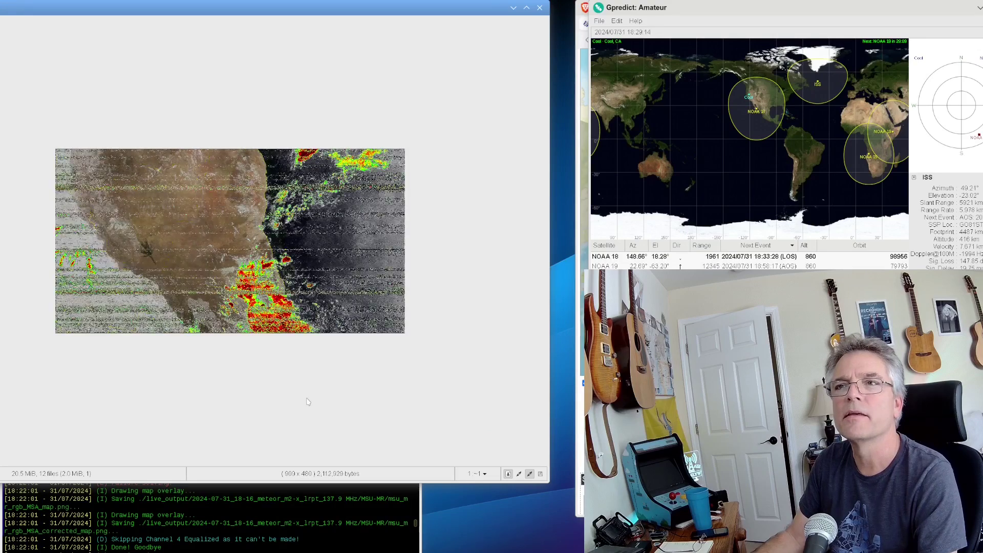
scroll(308, 402, down, 1)
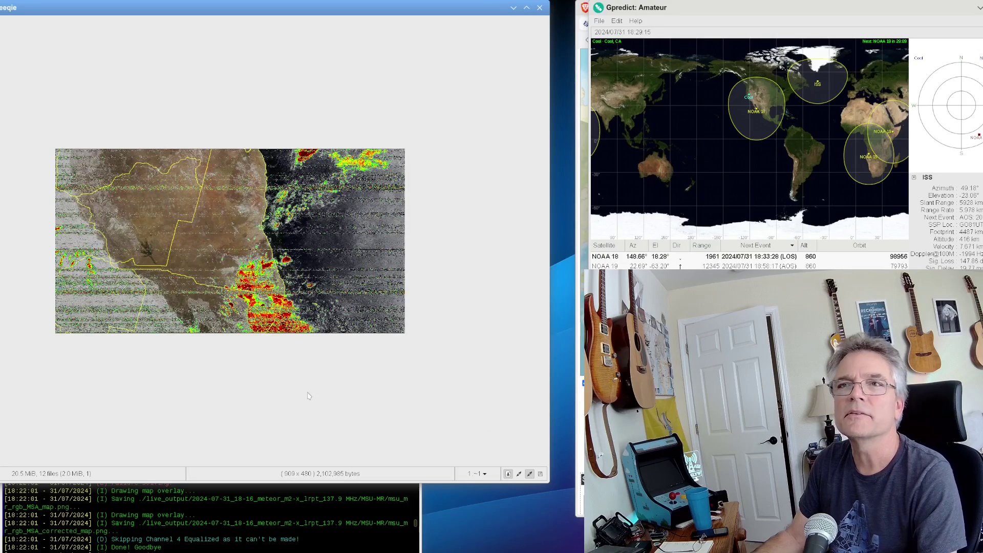
scroll(236, 271, down, 3)
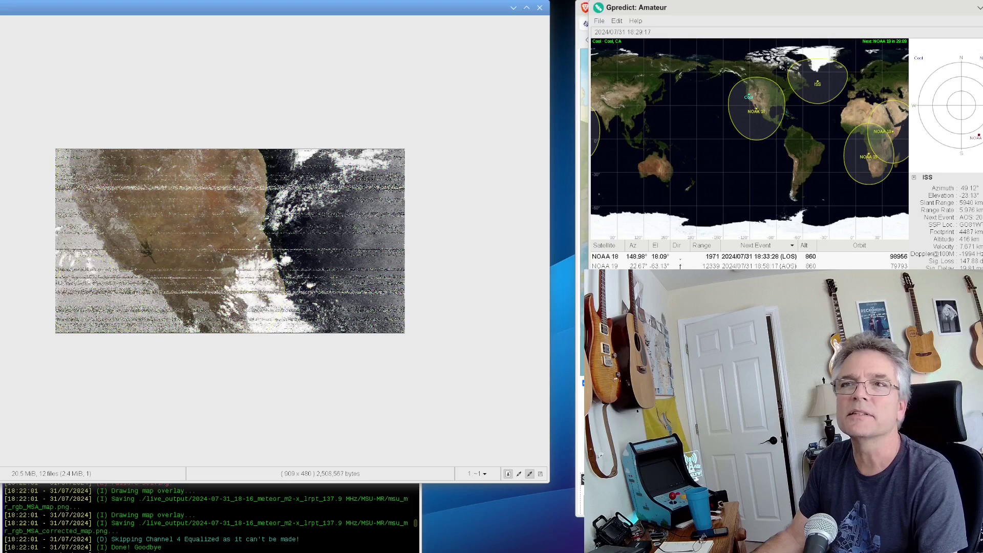
scroll(236, 272, down, 1)
drag(305, 15, 476, 1)
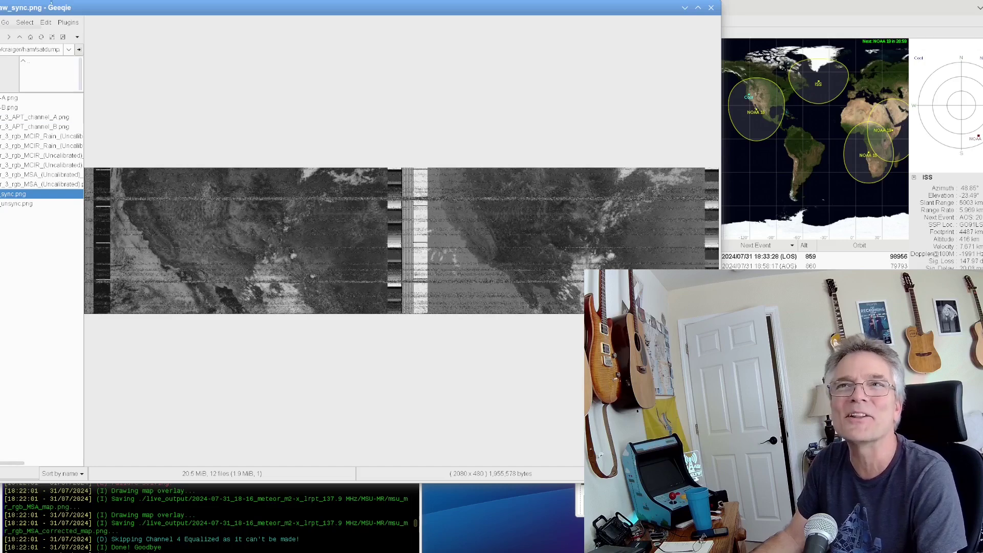
drag(48, 4, 79, 4)
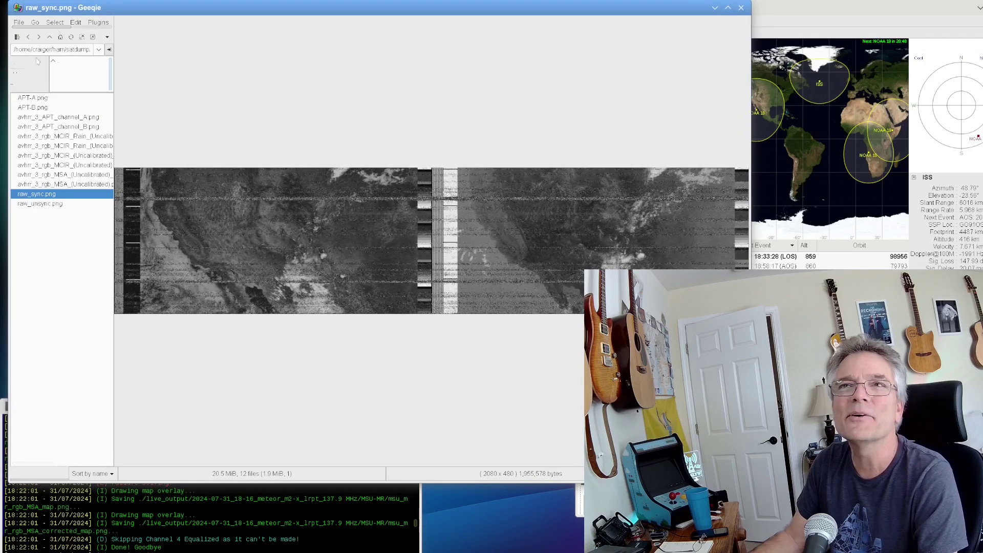
- View APT-A.png, then APT-B.png zoomed, then the avhrr_3_rgb_MCIR_Rain_(Uncalibrated)_map.png colour image
click(31, 98)
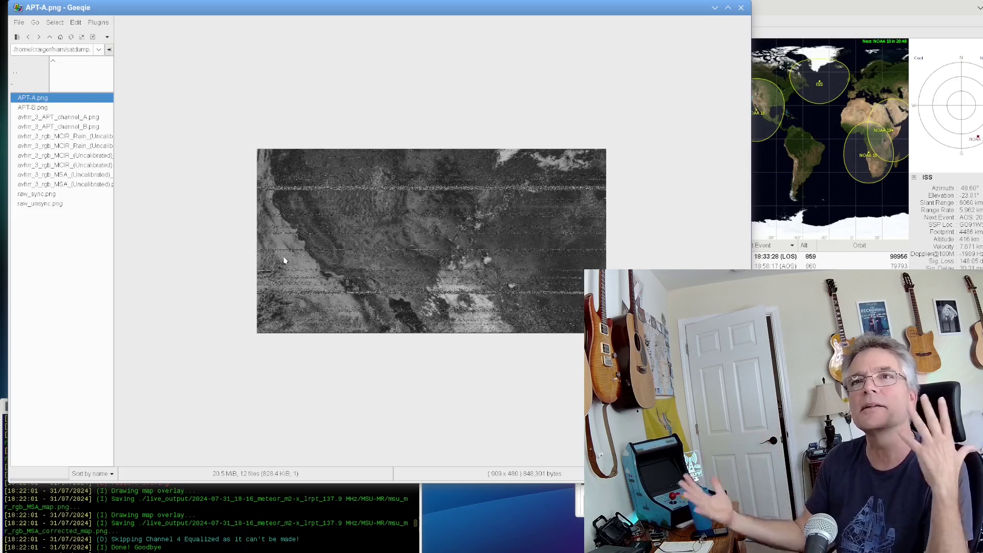
click(28, 108)
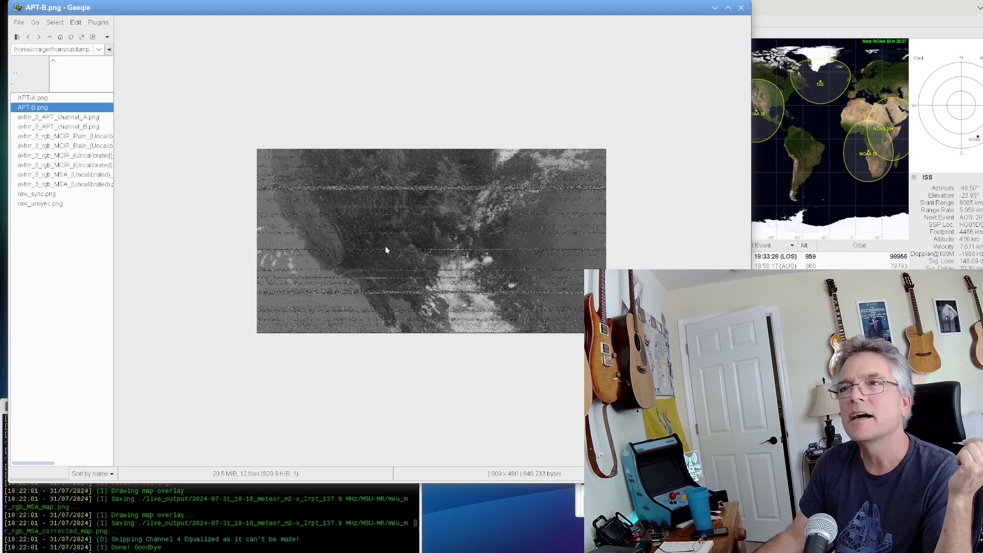
scroll(538, 402, up, 1)
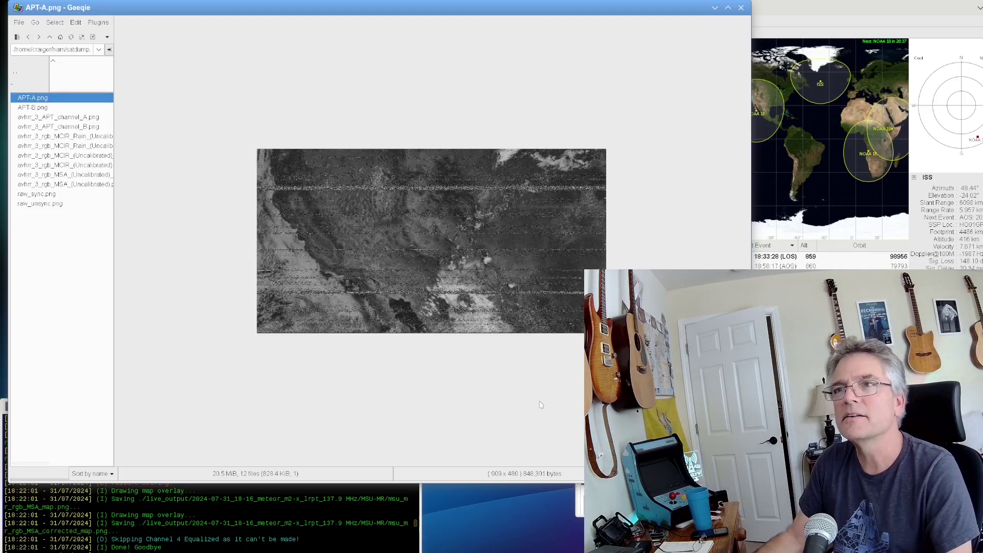
scroll(537, 402, down, 1)
scroll(538, 404, up, 2)
scroll(537, 404, up, 2)
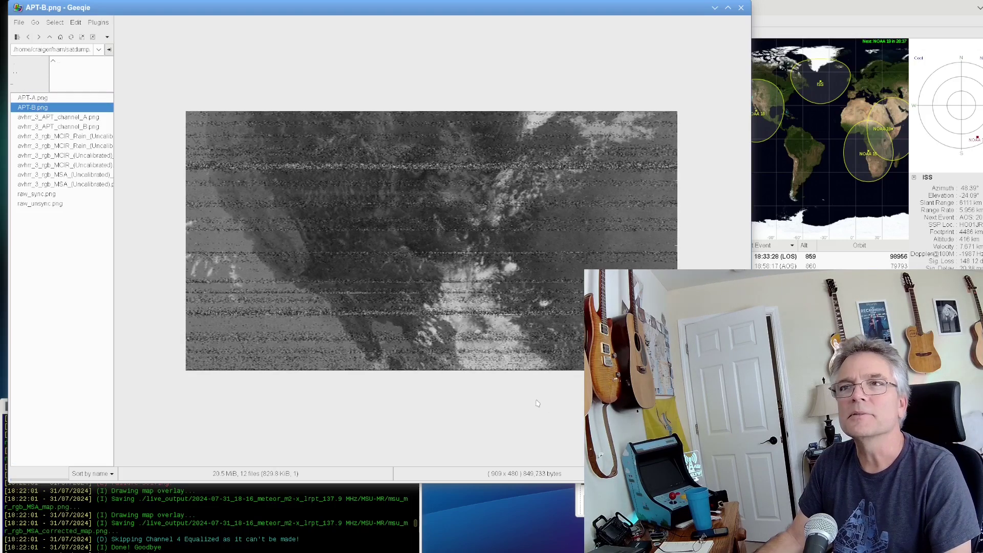
key(Down)
key(Down)
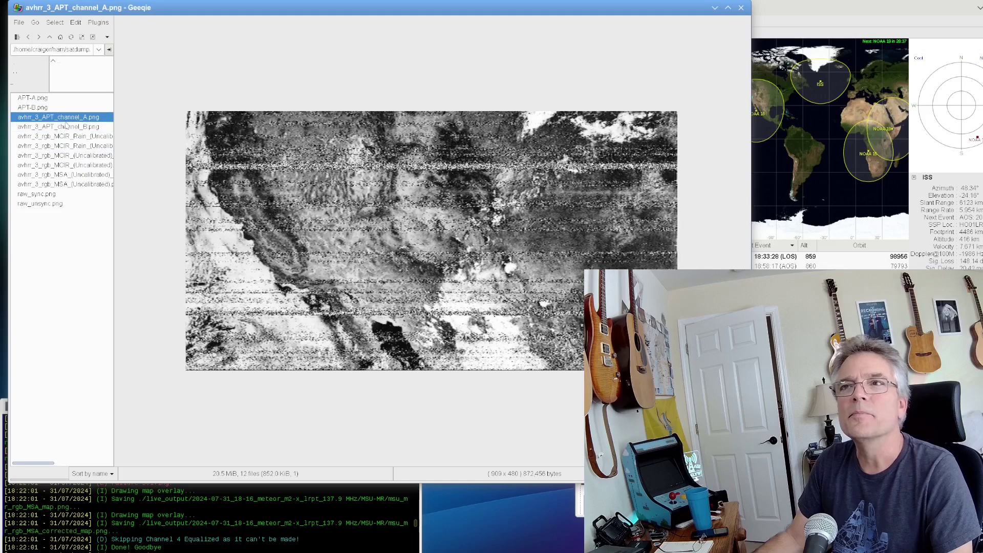
click(66, 136)
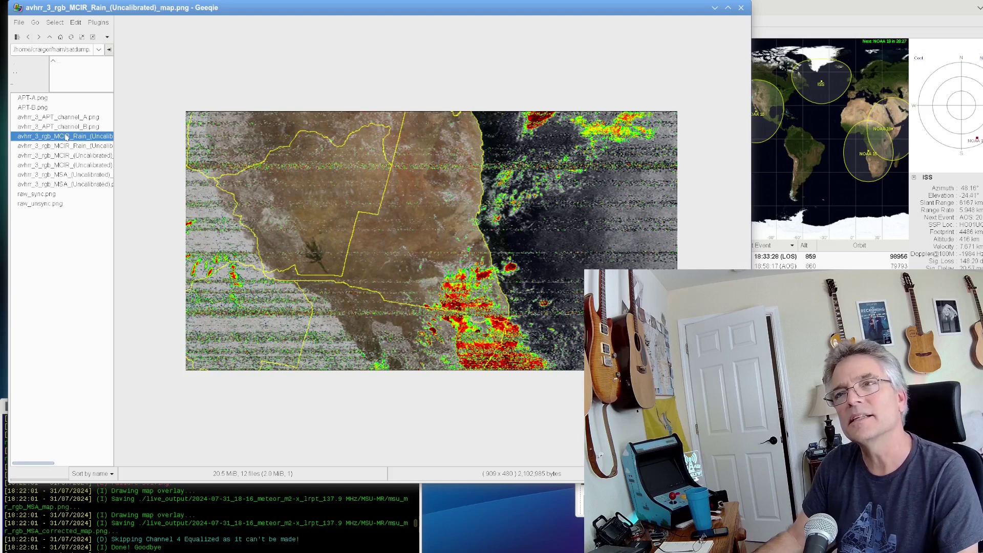
- View the MCIR Rain, uncalibrated MCIR and MSA composites with and without map overlay, then raw_sync.png
click(67, 146)
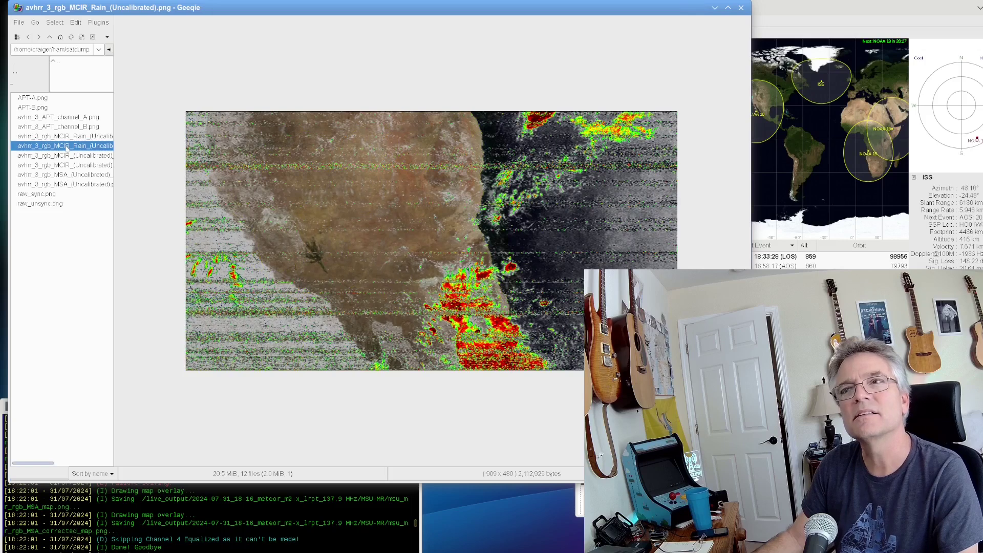
click(67, 156)
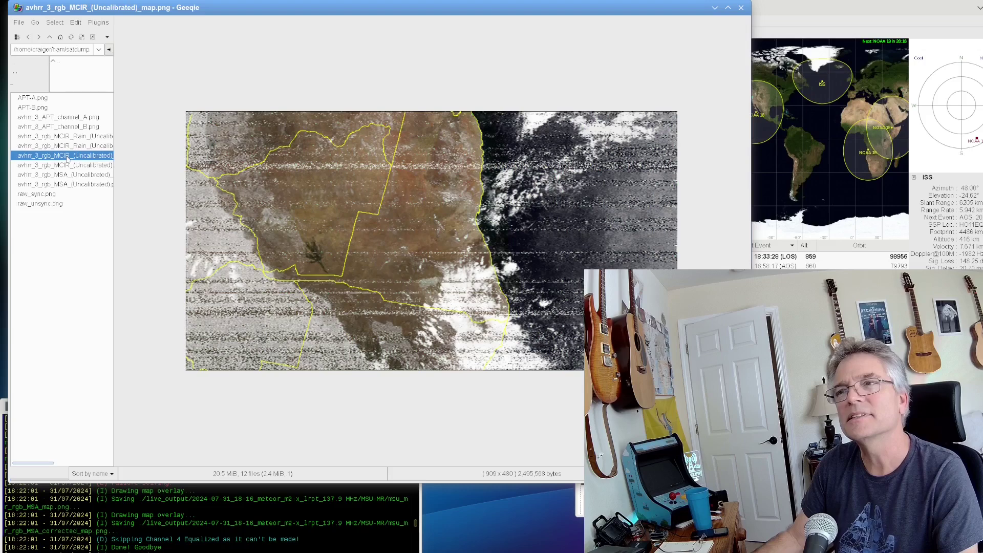
click(65, 165)
click(65, 175)
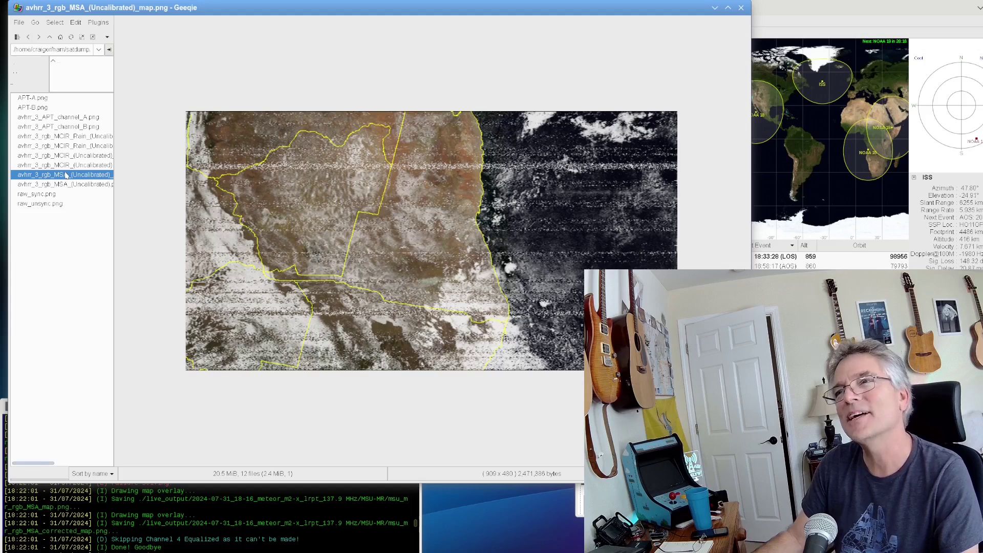
click(64, 184)
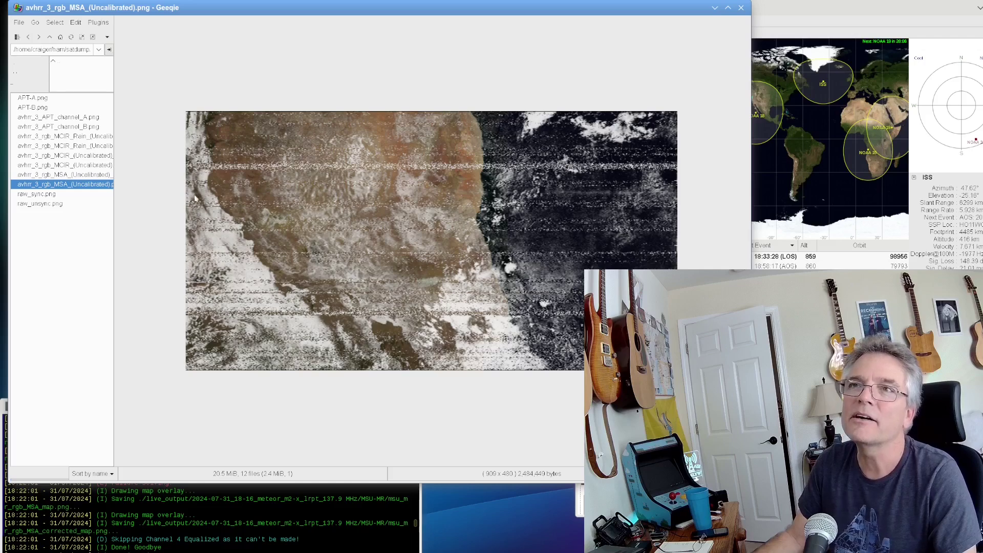
click(58, 195)
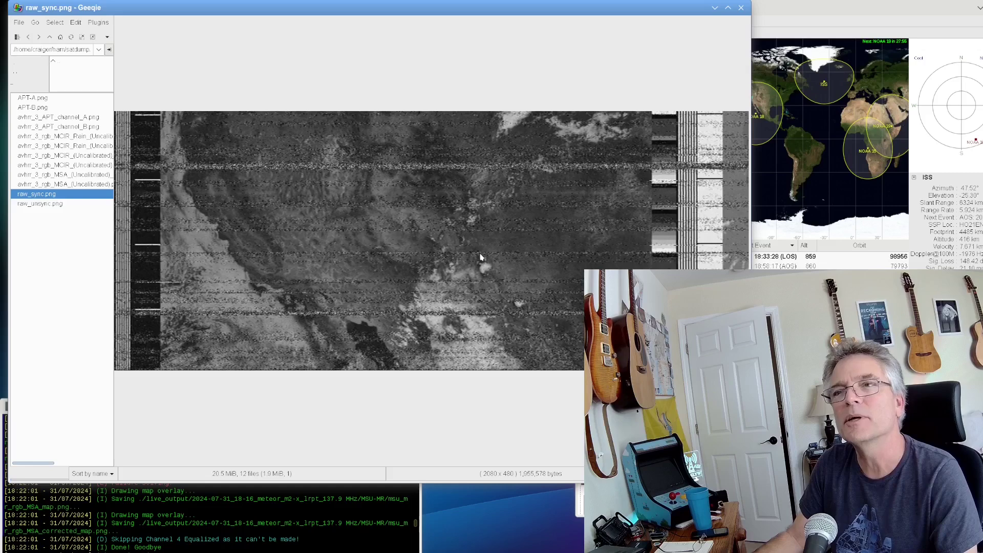
- View raw_unsync.png, avhrr_3_APT_channel_A.png and APT-B.png, then return to APT-A.png
click(68, 204)
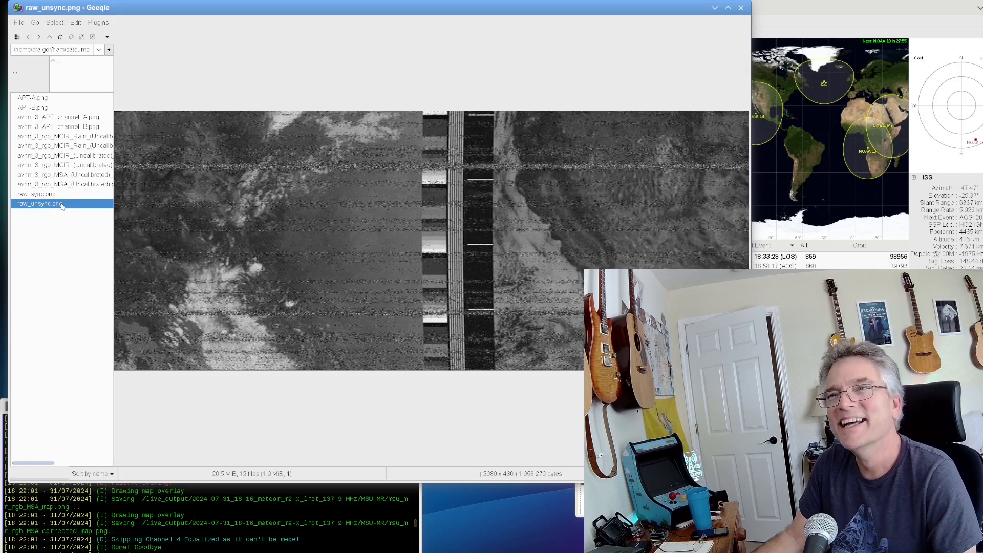
click(50, 117)
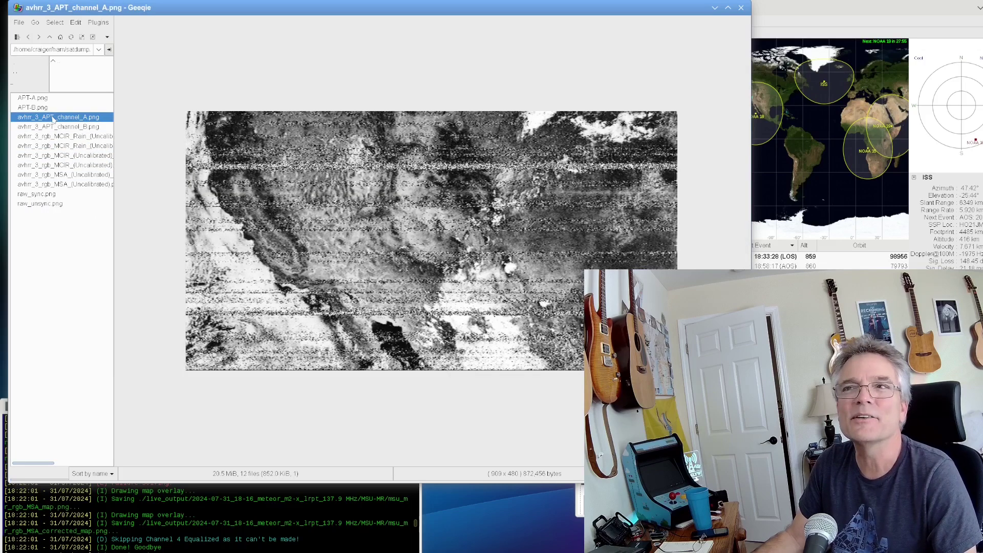
click(43, 109)
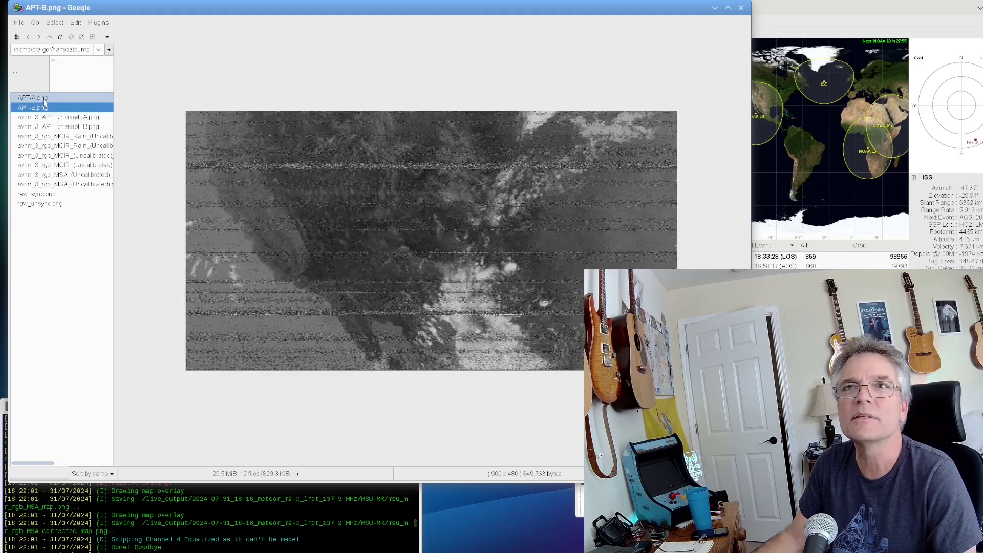
click(44, 99)
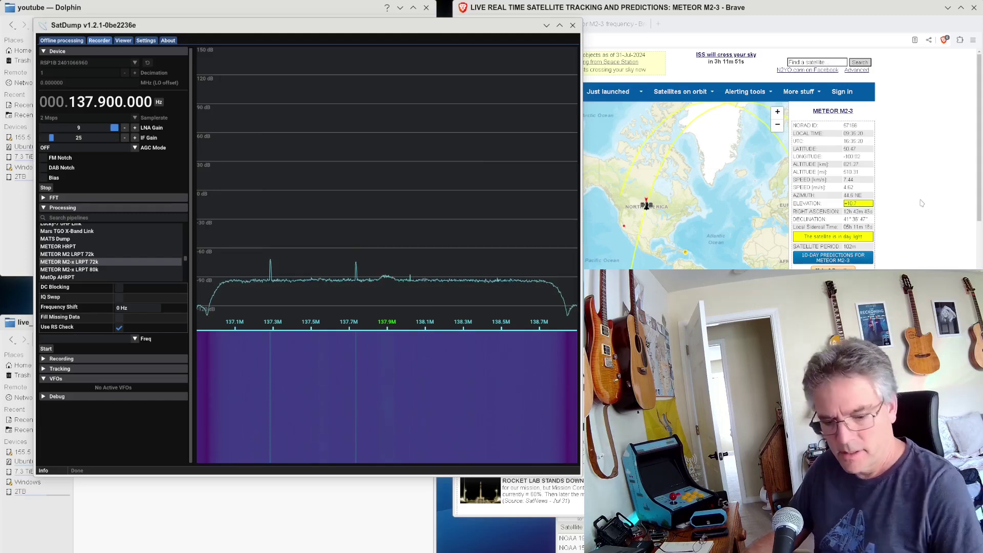
- Enlarge the N2YO METEOR M2-3 page, move Brave right, and bring SatDump forward at the top
key(ctrl+plus)
key(ctrl+plus)
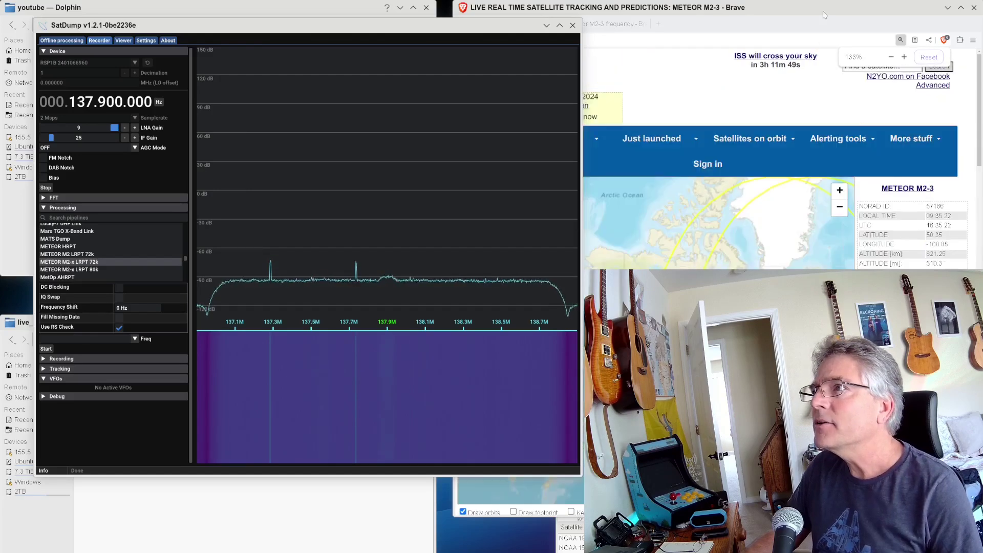
drag(820, 7, 522, 2)
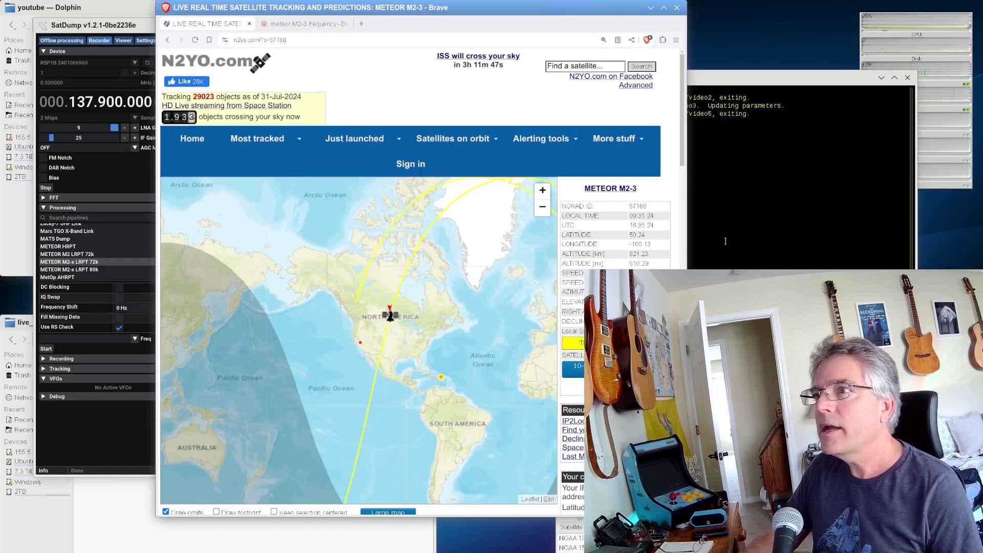
scroll(676, 241, down, 3)
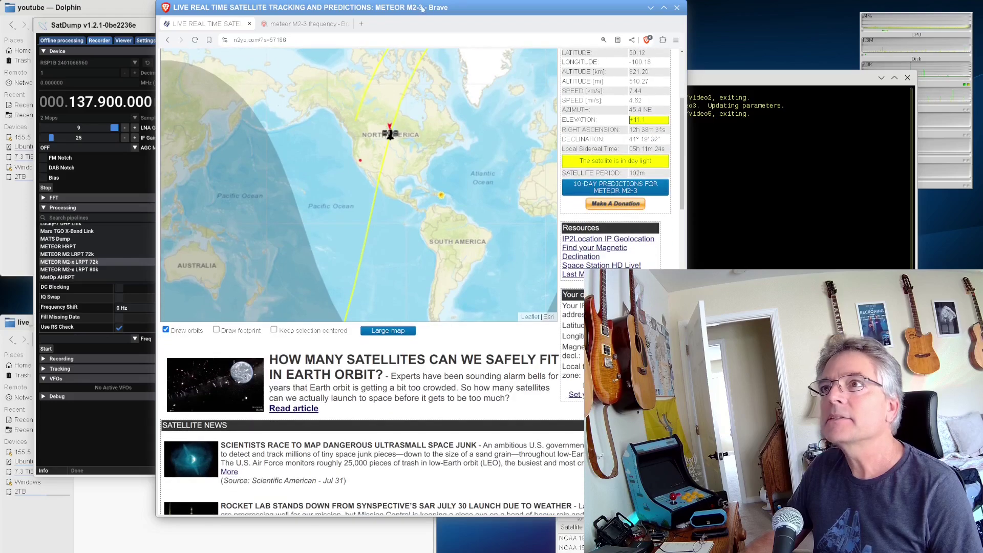
drag(421, 8, 725, 7)
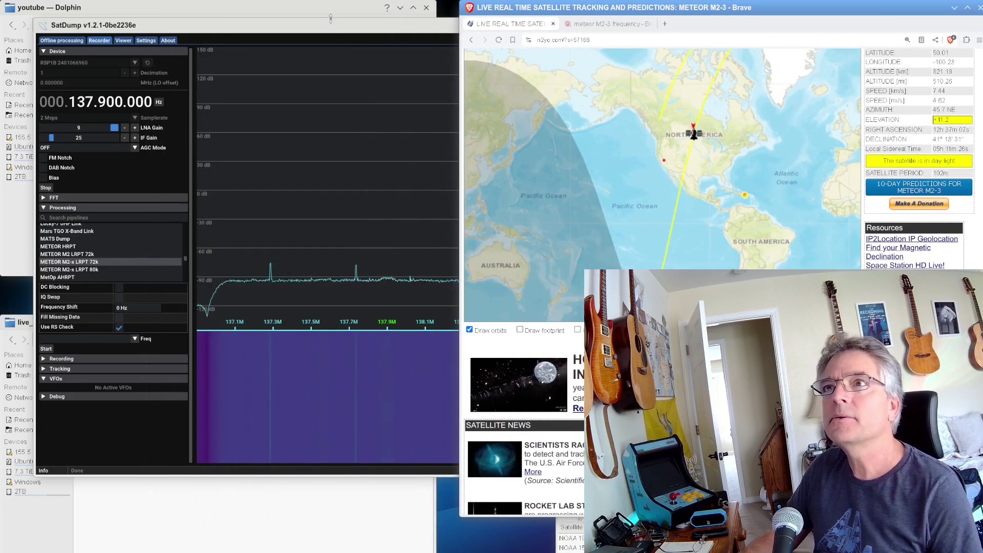
drag(330, 19, 312, 1)
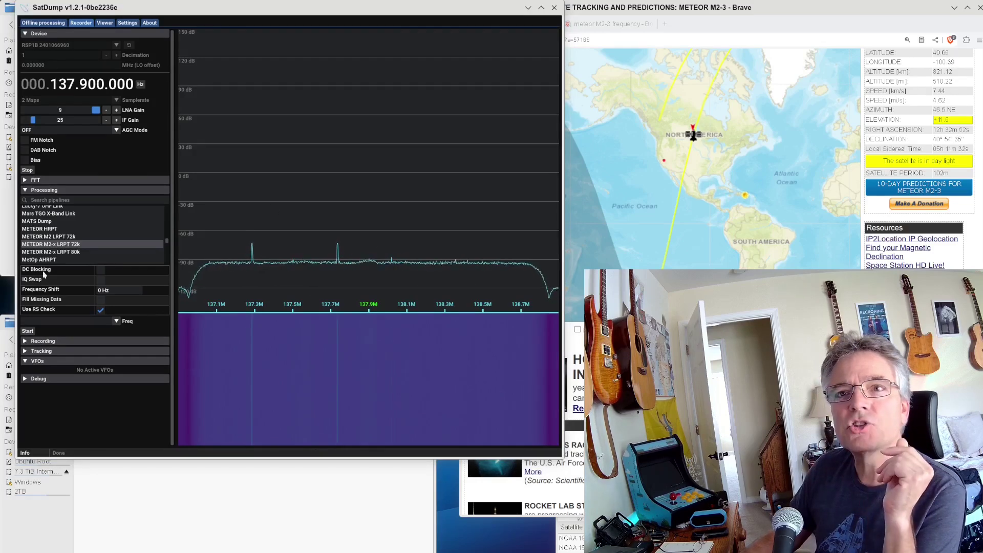
- Start the METEOR M2-x LRPT 72k pipeline live at 137.900 MHz and nudge SatDump left
click(28, 332)
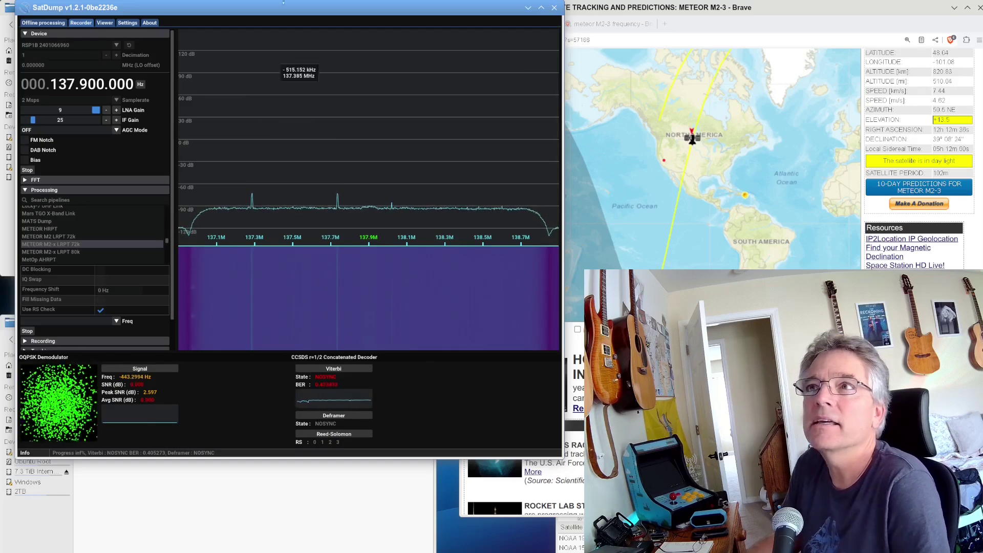
drag(319, 4, 305, 4)
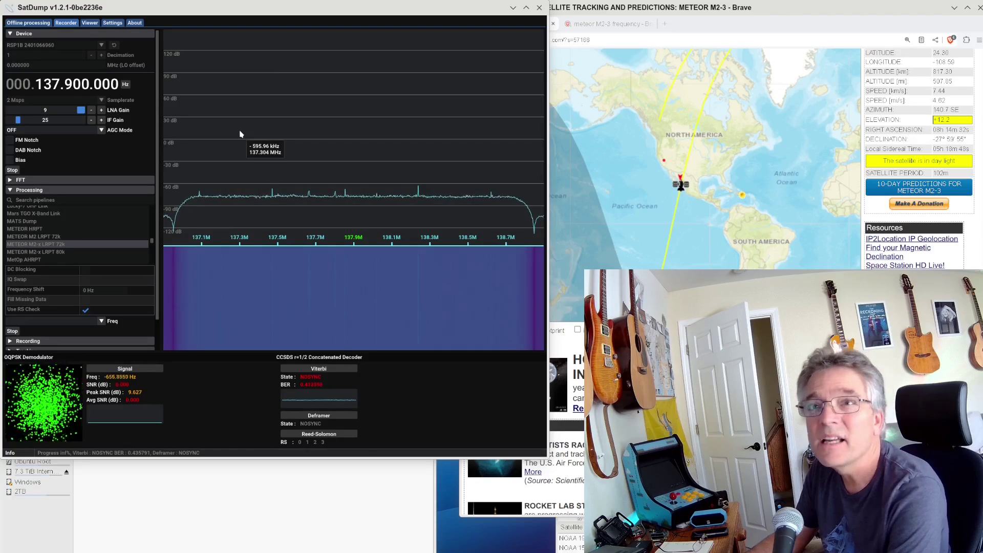
- Stop the live LRPT decoding, move SatDump aside, and bring the live_output folder window forward
click(12, 331)
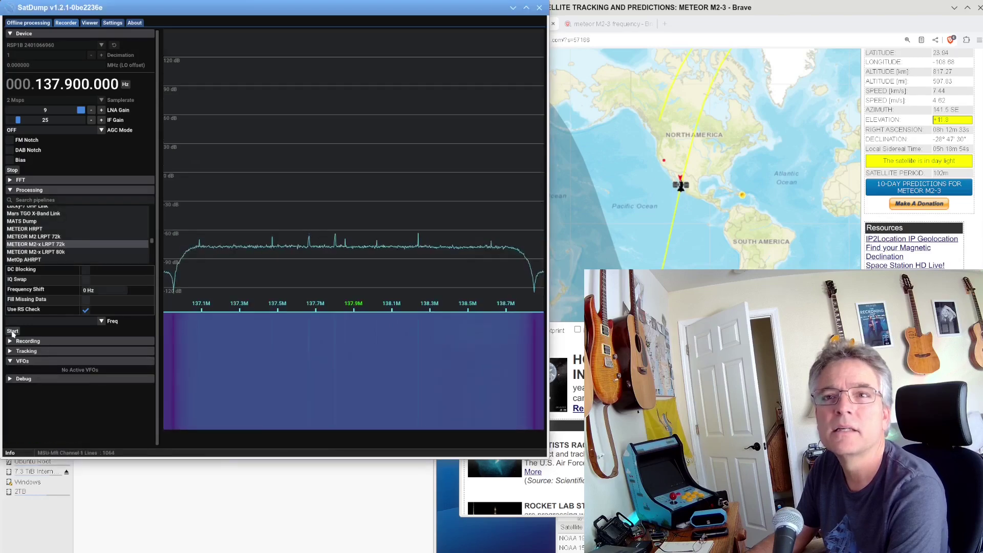
drag(147, 11, 180, 32)
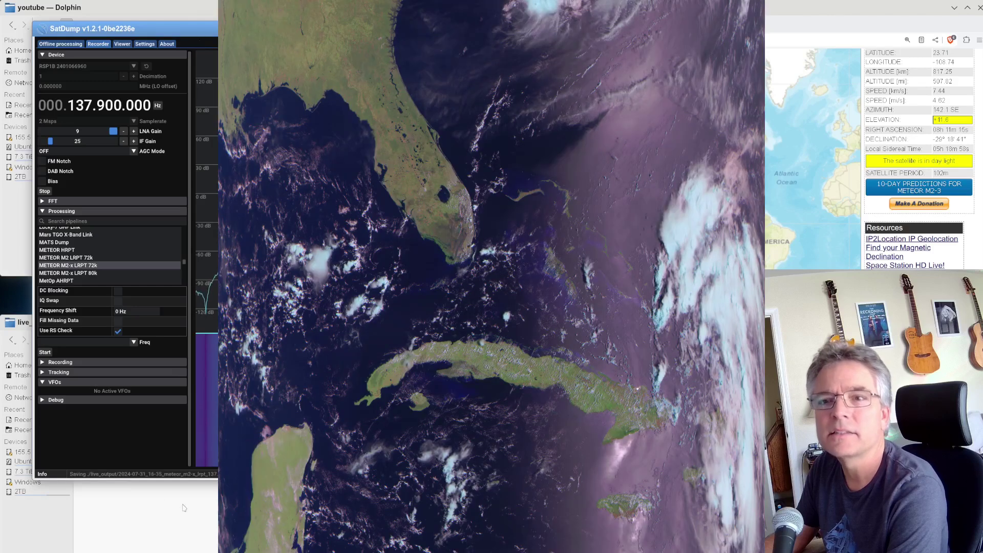
click(184, 508)
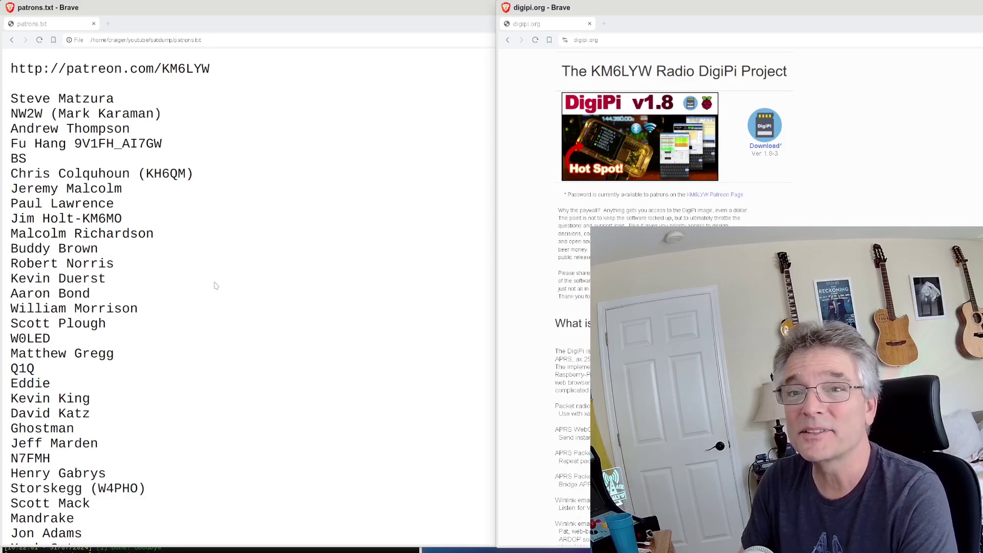
- Read through patrons.txt from top to final names, then move the DigiPi page window over it
scroll(215, 286, down, 12)
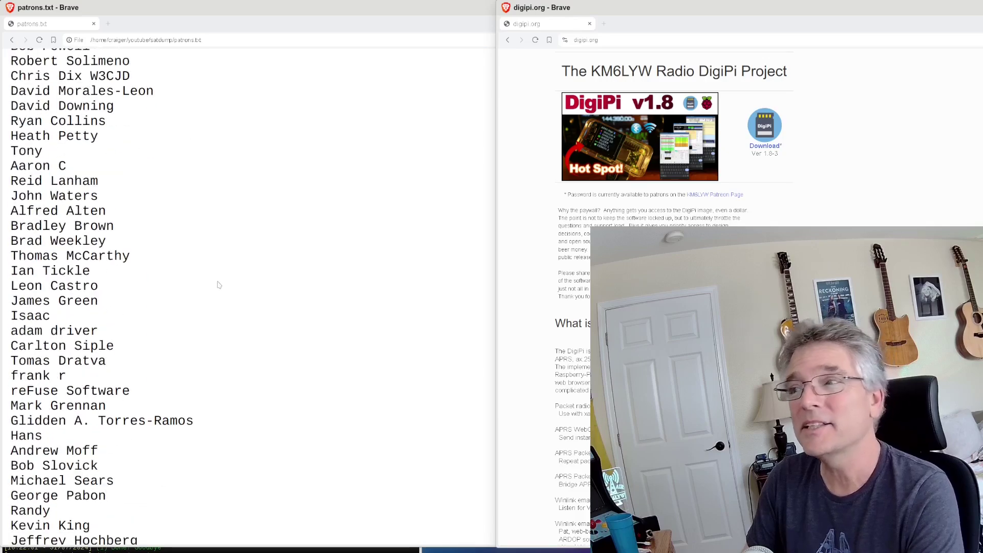
scroll(217, 285, down, 20)
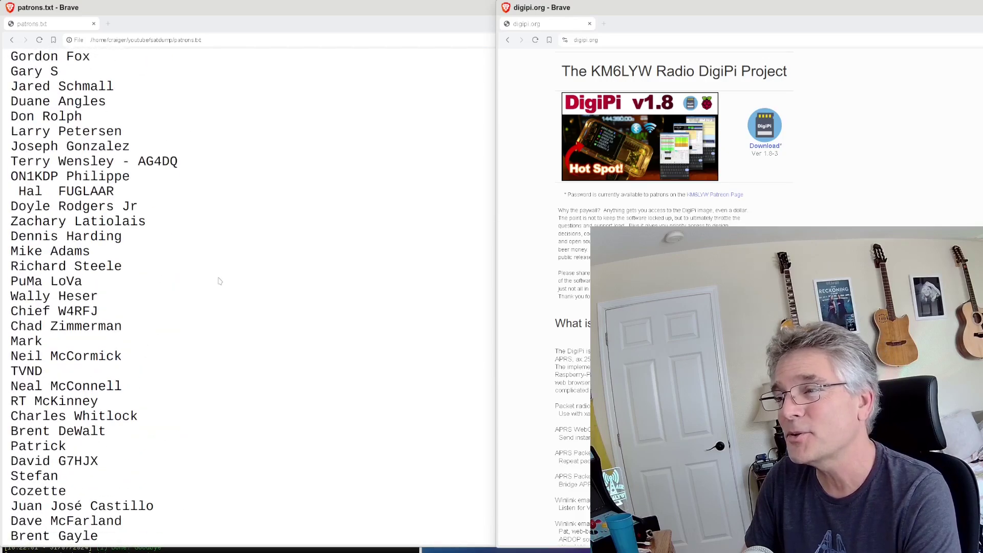
scroll(218, 282, down, 20)
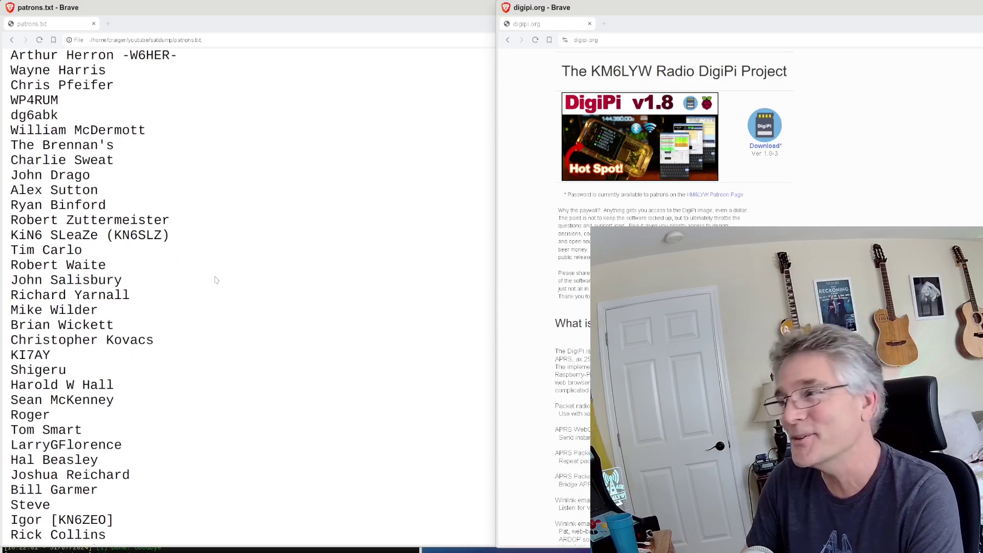
scroll(215, 280, down, 20)
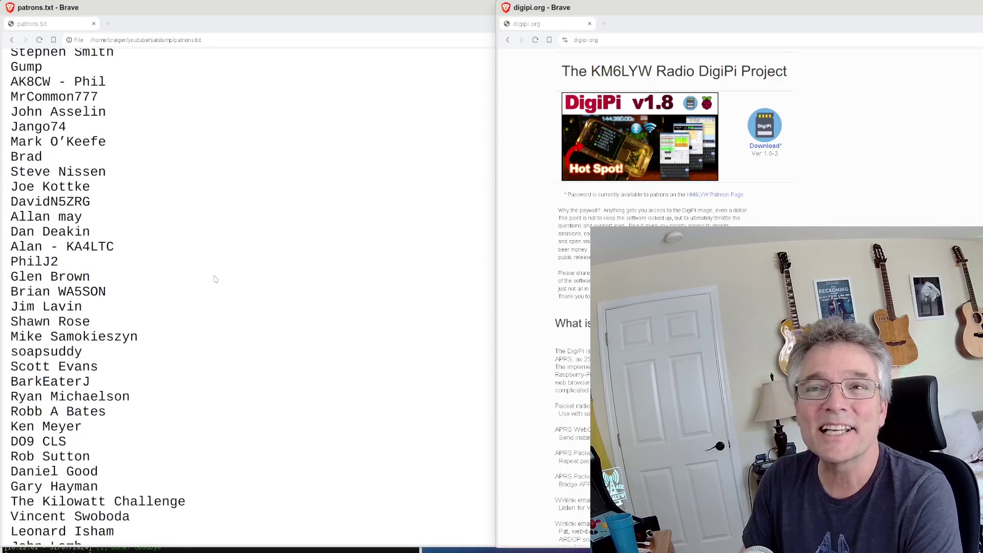
scroll(215, 279, down, 20)
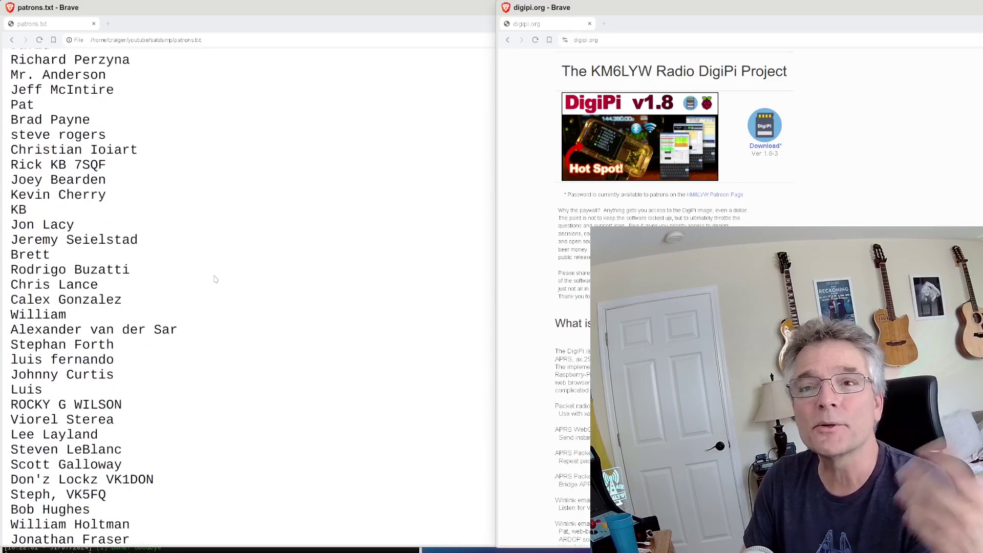
scroll(216, 279, down, 20)
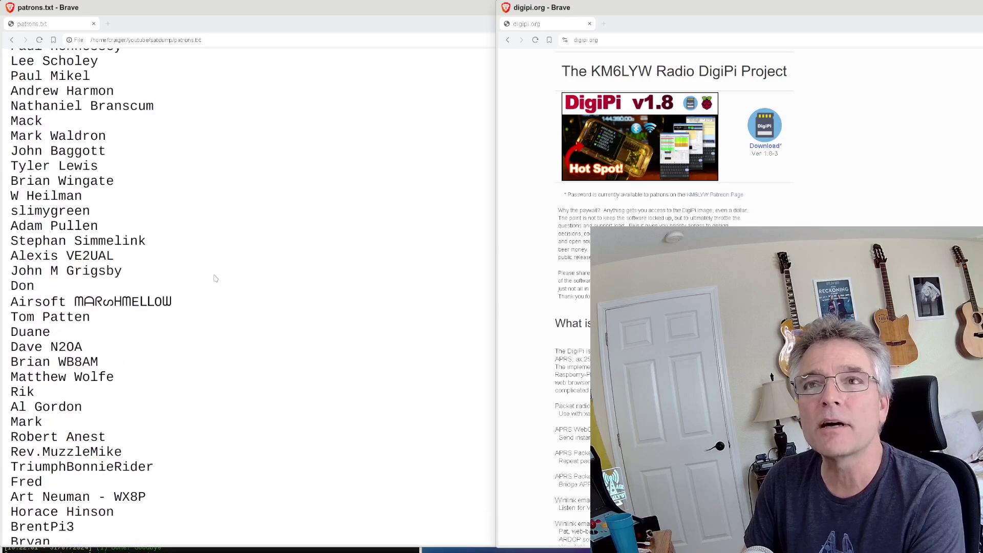
scroll(215, 279, down, 20)
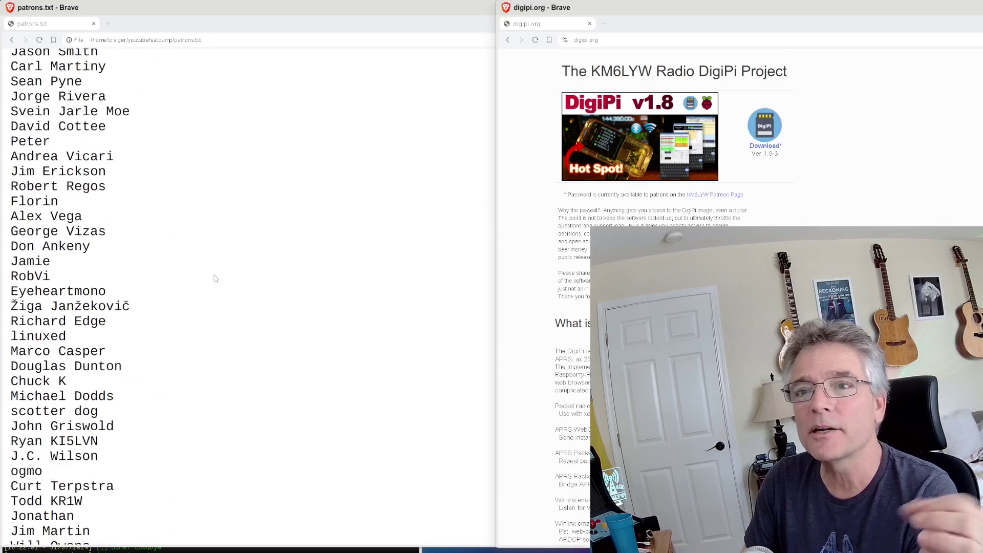
scroll(215, 278, down, 13)
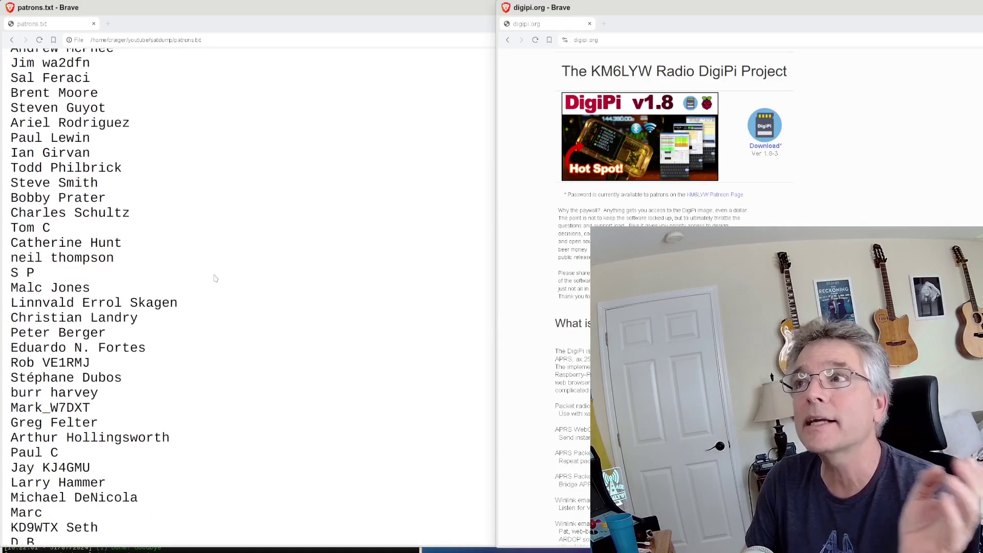
scroll(215, 278, down, 4)
scroll(216, 278, down, 10)
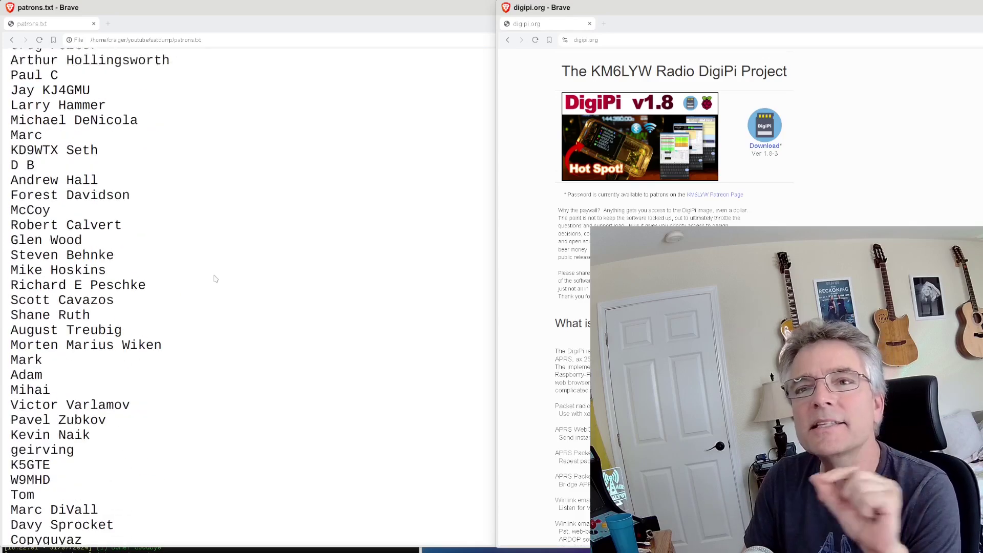
scroll(215, 278, down, 7)
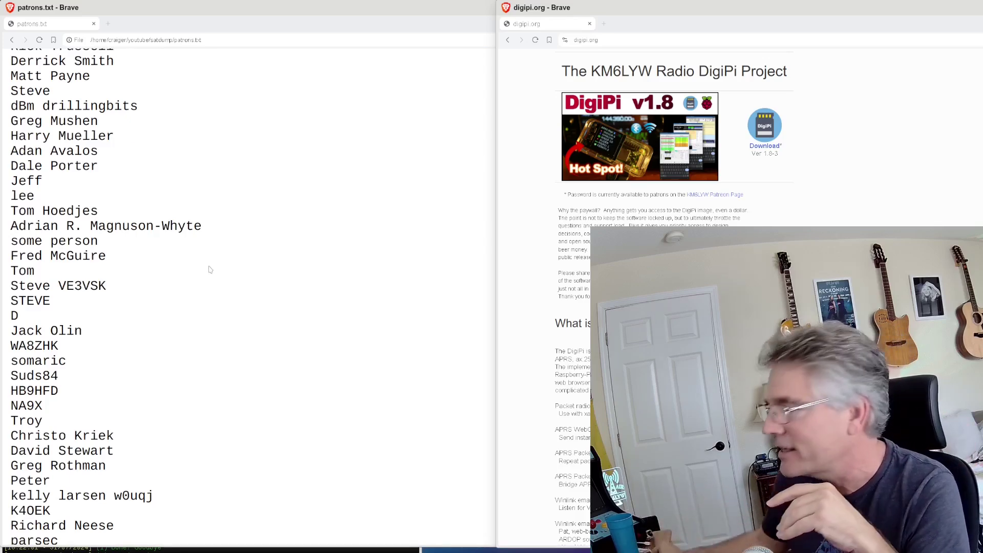
scroll(207, 284, down, 16)
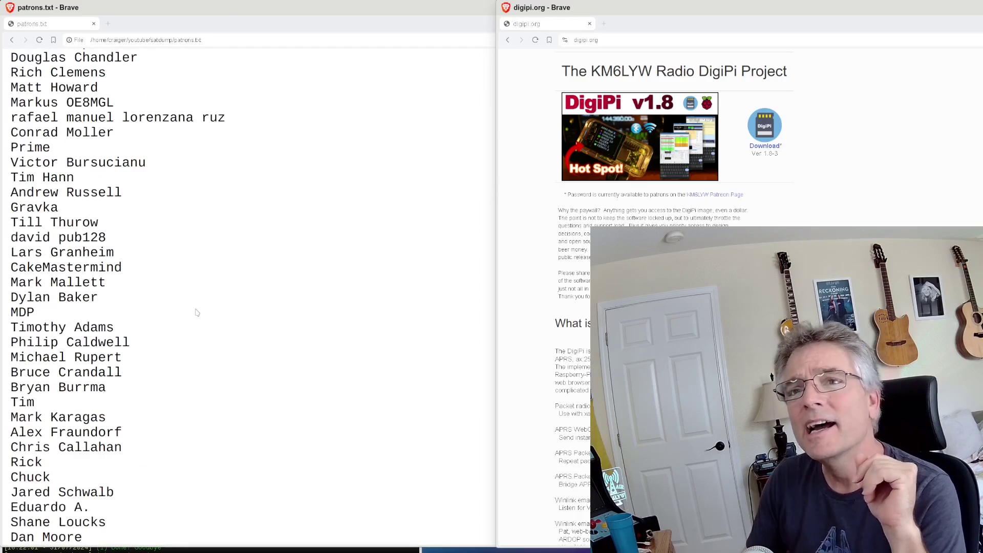
scroll(198, 313, down, 20)
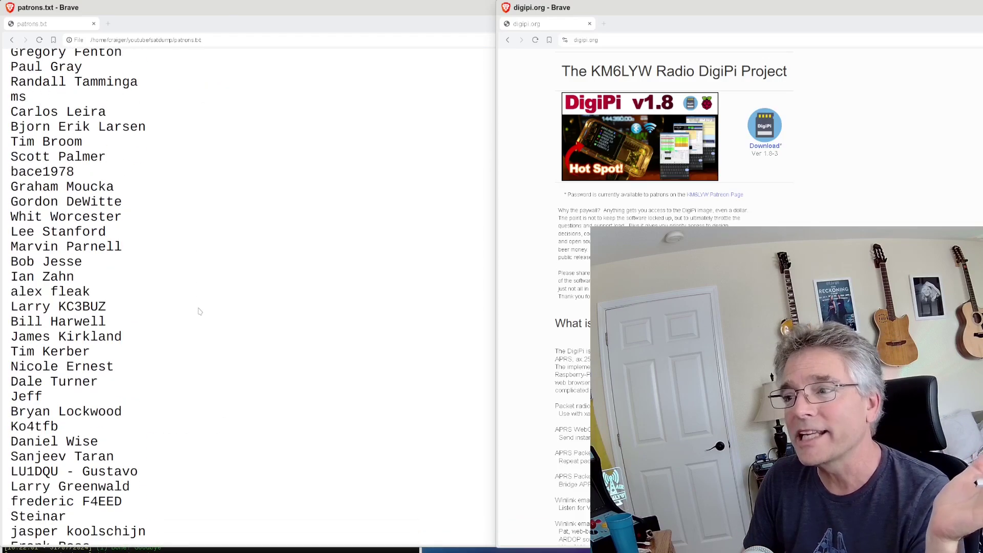
scroll(200, 310, down, 20)
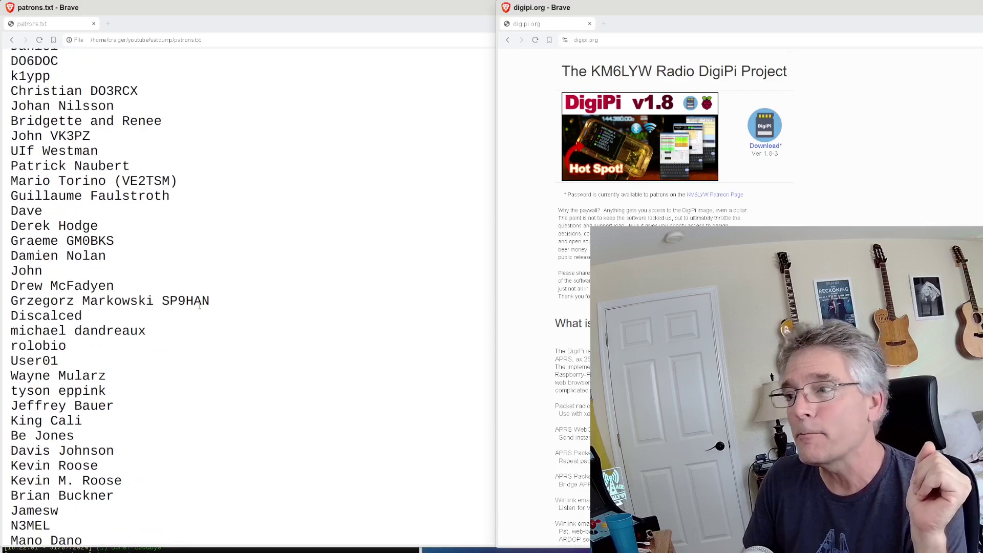
scroll(200, 308, down, 10)
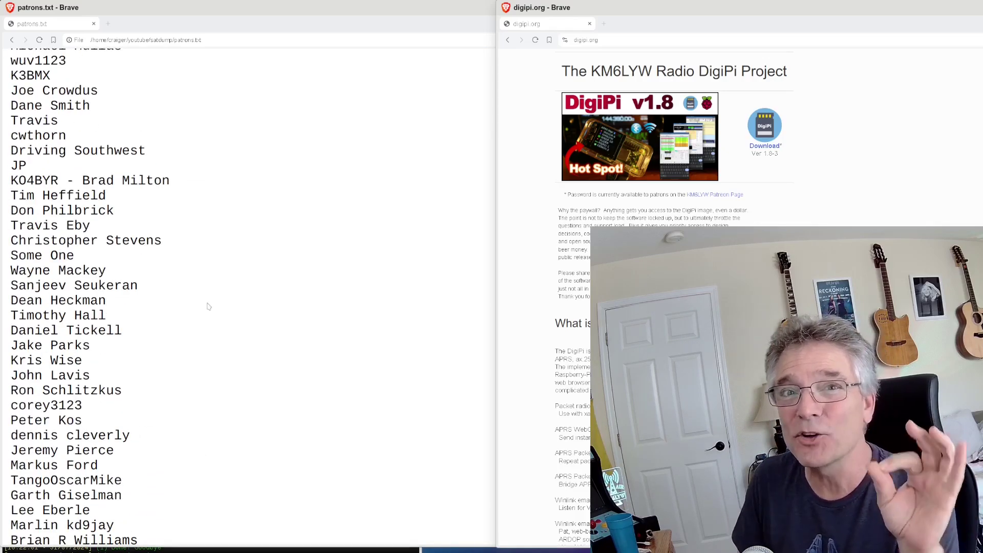
scroll(209, 307, down, 20)
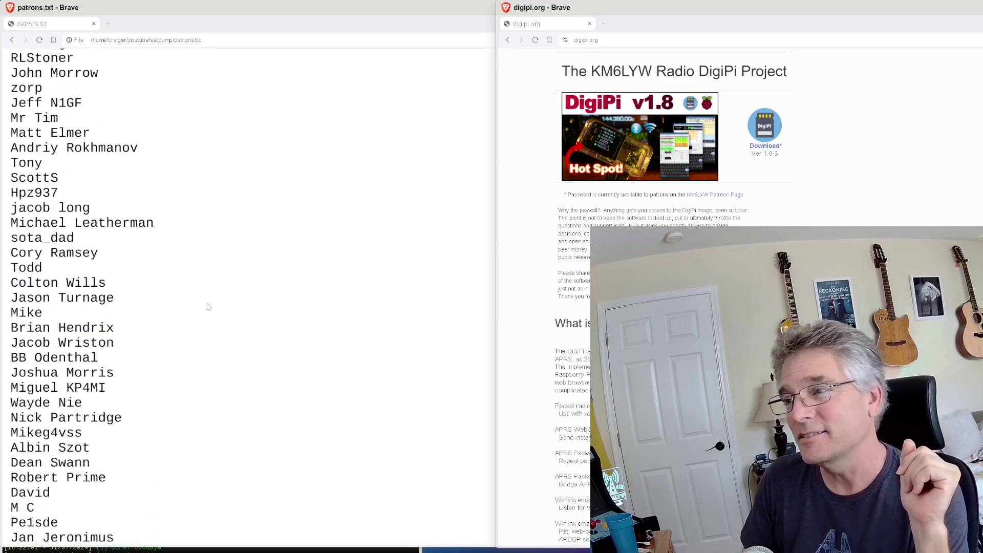
scroll(209, 306, down, 20)
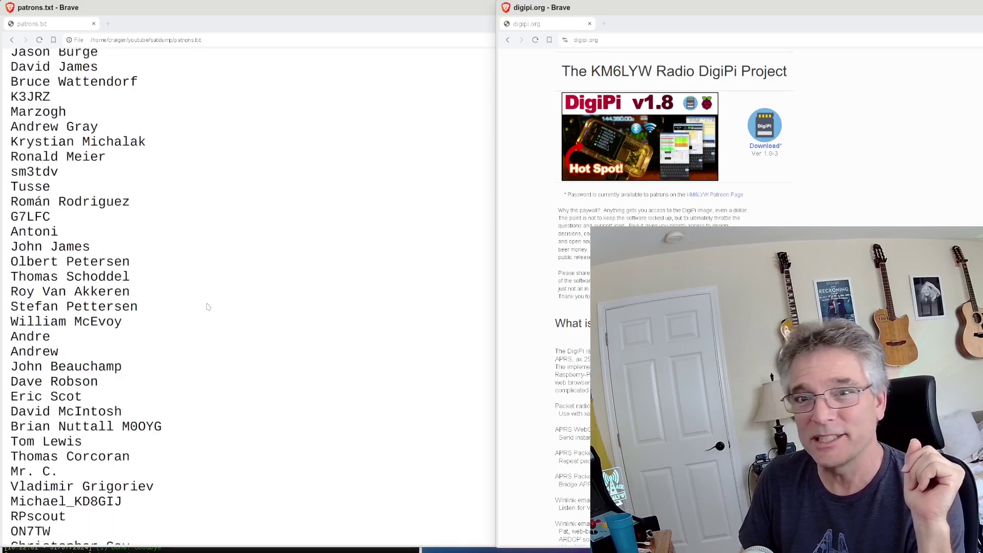
scroll(208, 307, down, 20)
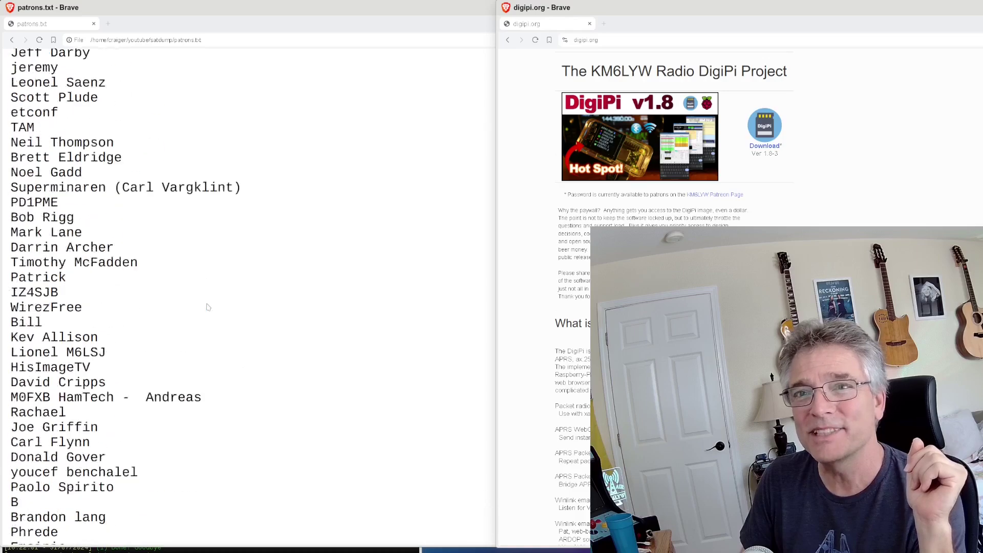
scroll(208, 307, down, 20)
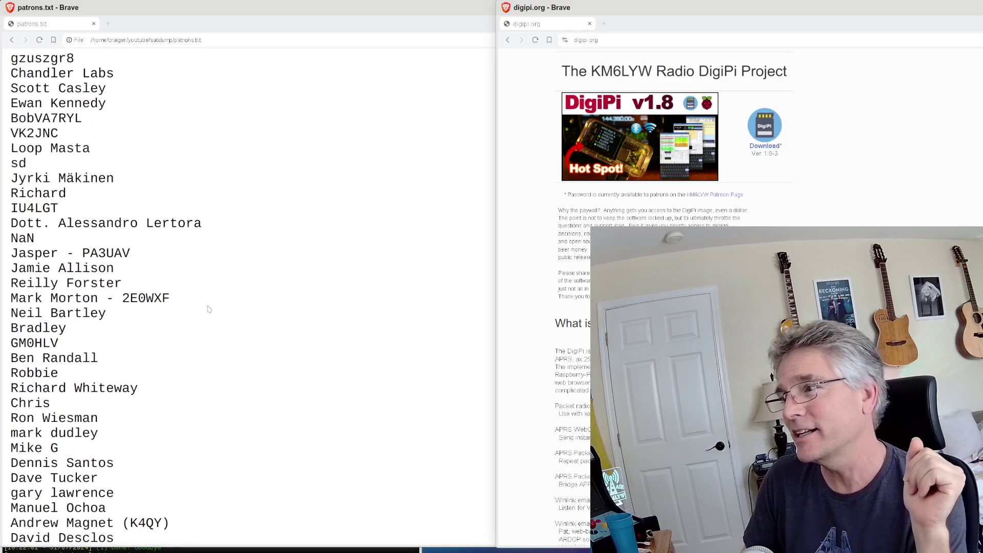
scroll(209, 309, down, 20)
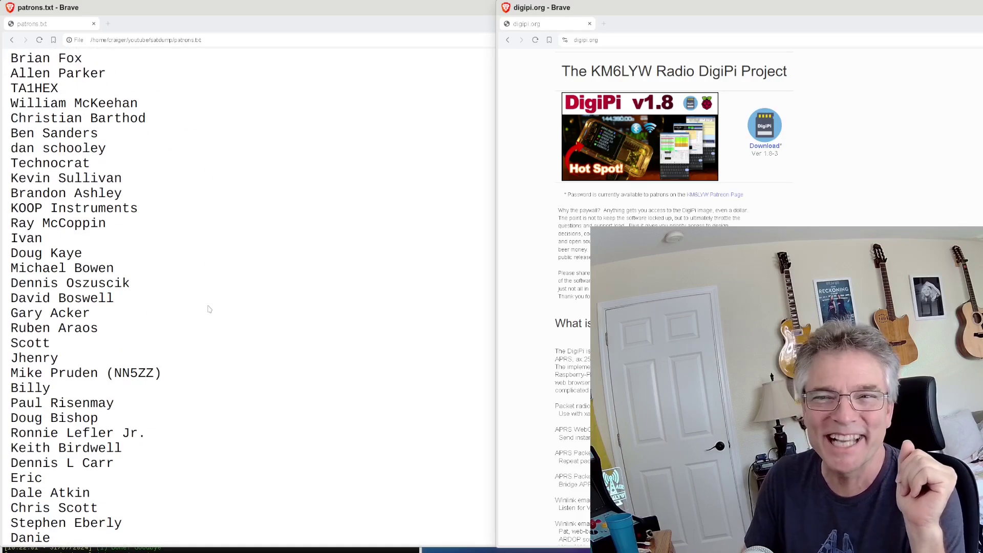
scroll(209, 309, down, 19)
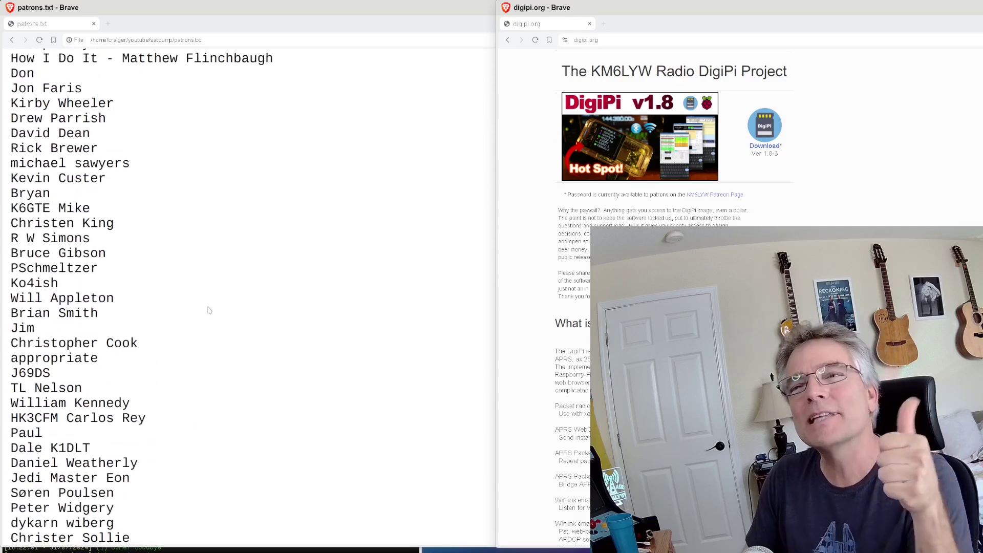
scroll(208, 310, down, 7)
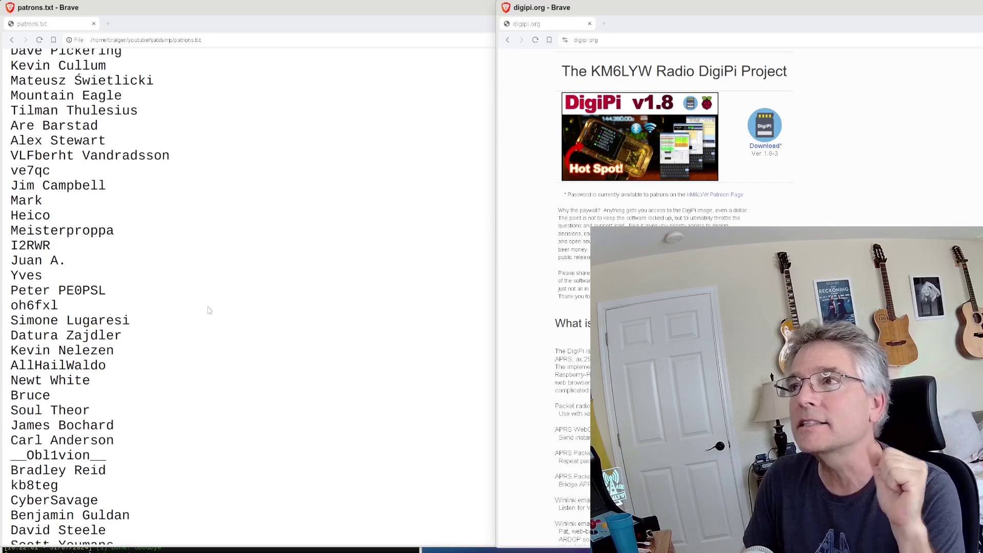
scroll(208, 310, down, 20)
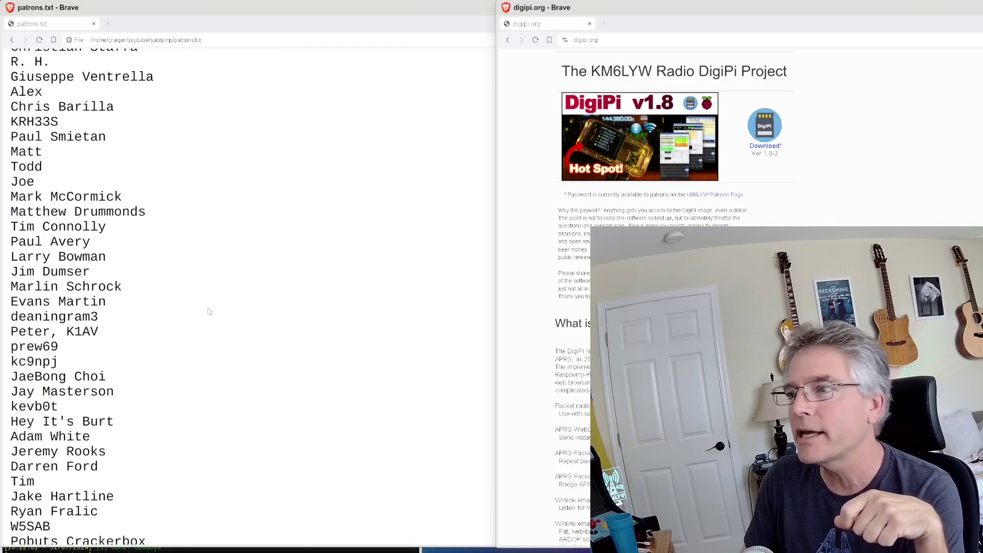
scroll(209, 311, down, 20)
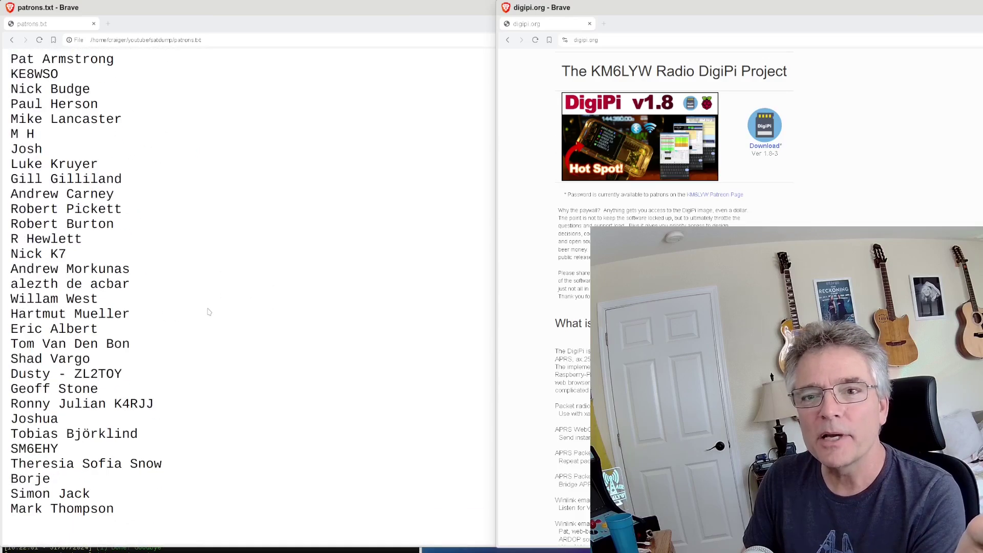
drag(650, 10, 169, 11)
- Zoom the digipi.org page to 150% and scroll down to the DigiPi screenshots section
key(ctrl+plus)
key(ctrl+plus)
key(ctrl+plus)
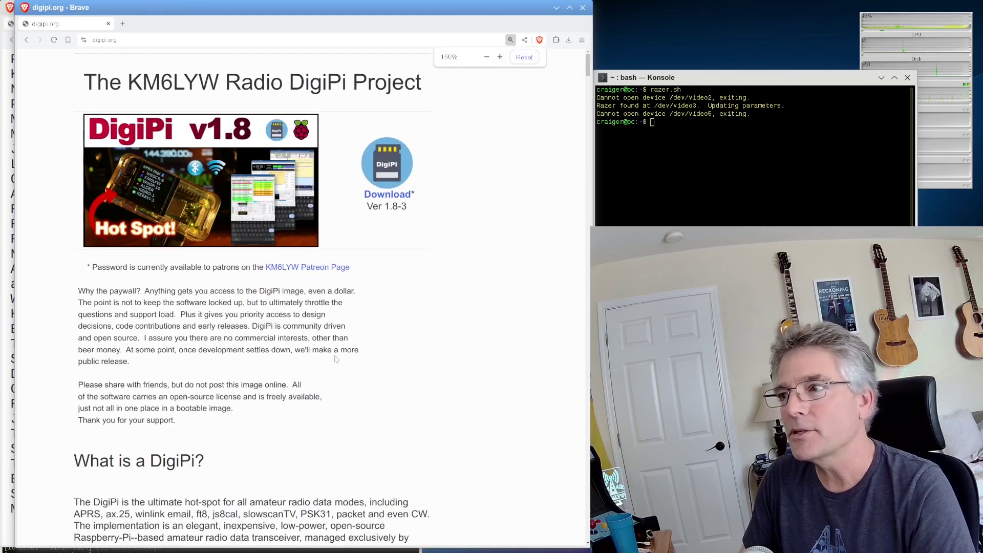
scroll(334, 359, down, 8)
scroll(335, 358, down, 10)
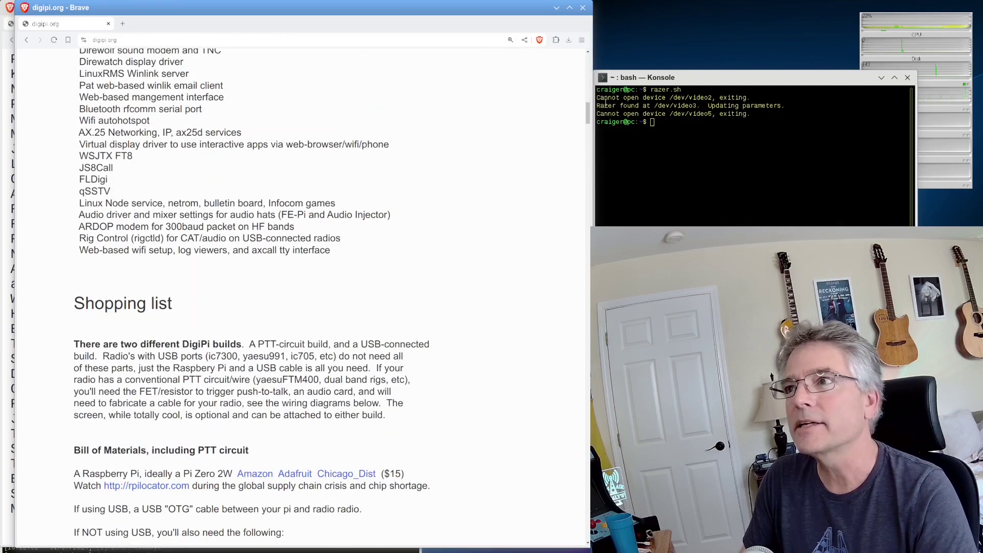
drag(588, 113, 578, 398)
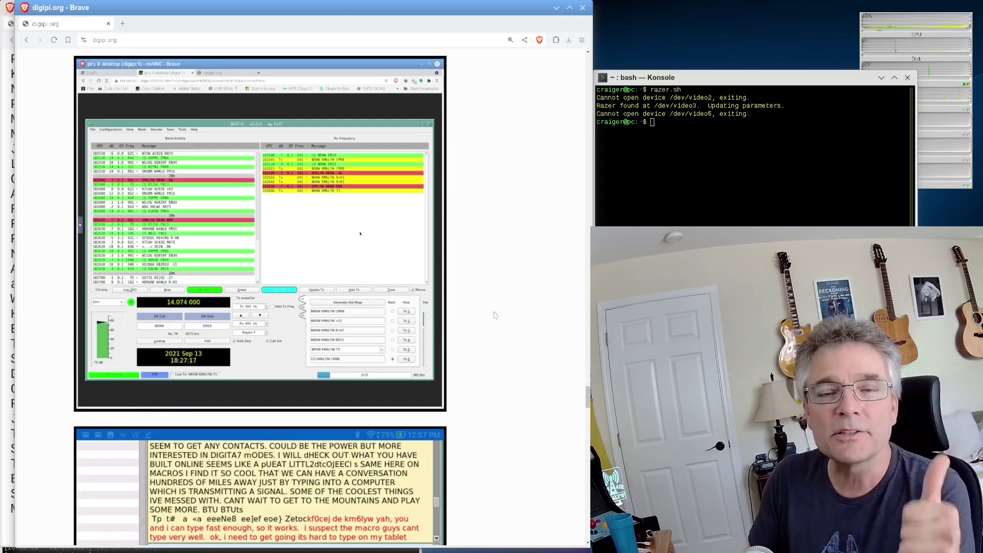